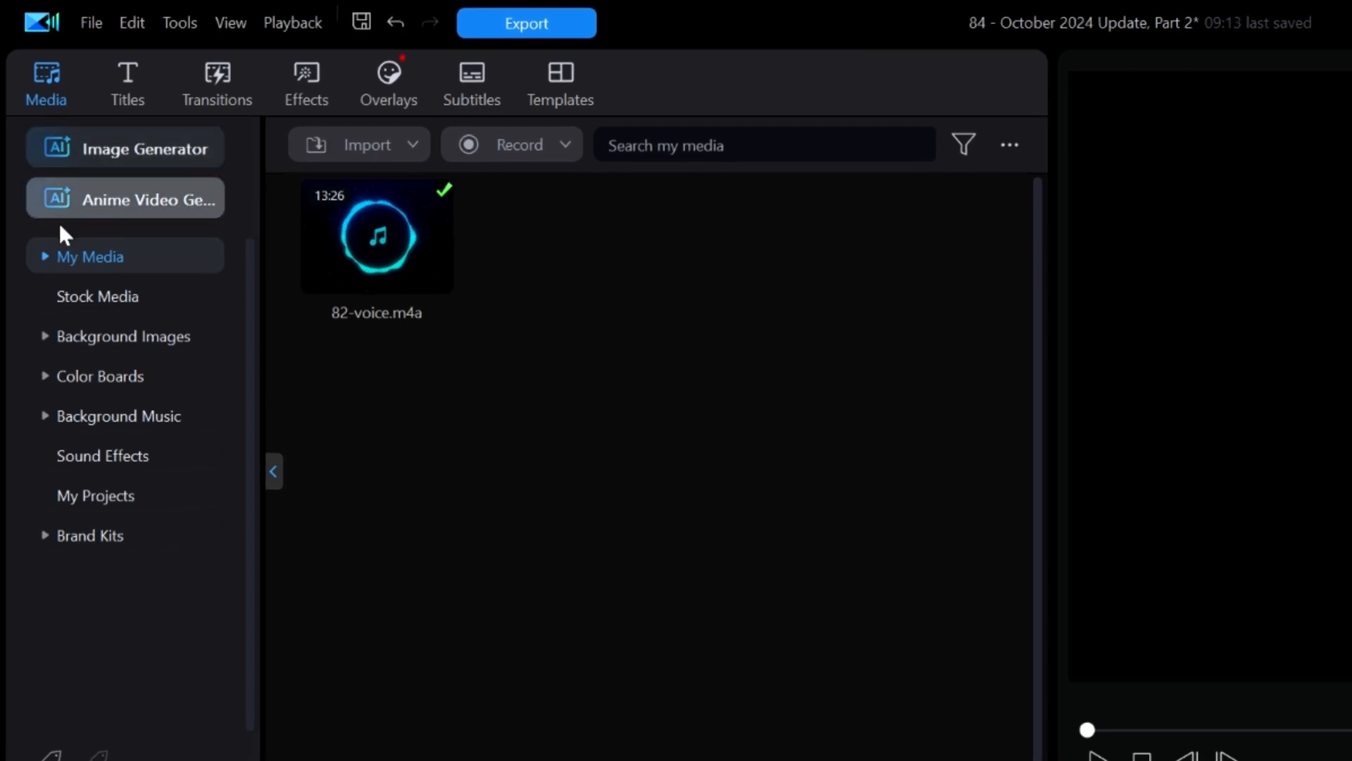
- Browse the Made Simple brand kit's logos, photos, intros and outros, background images and music in the media library
left_click(82, 537)
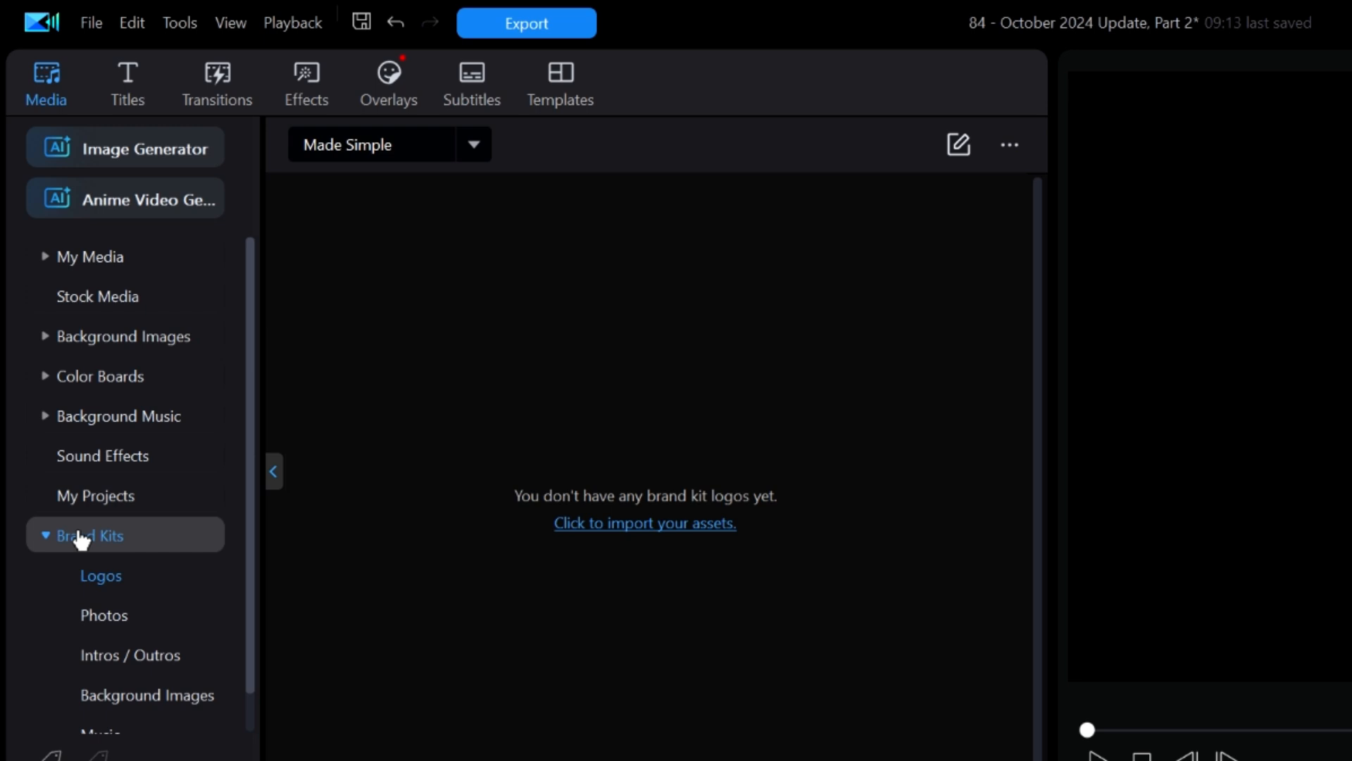
left_click(113, 624)
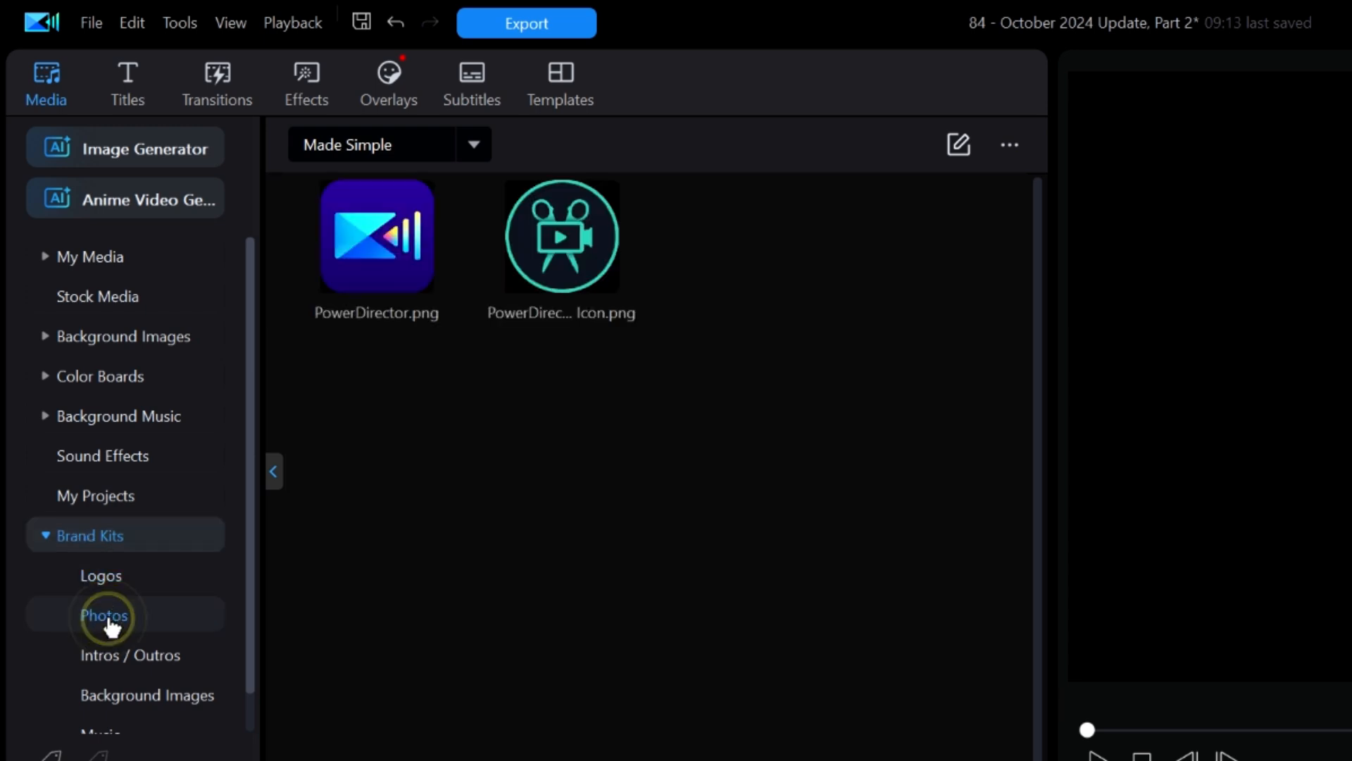
left_click(120, 659)
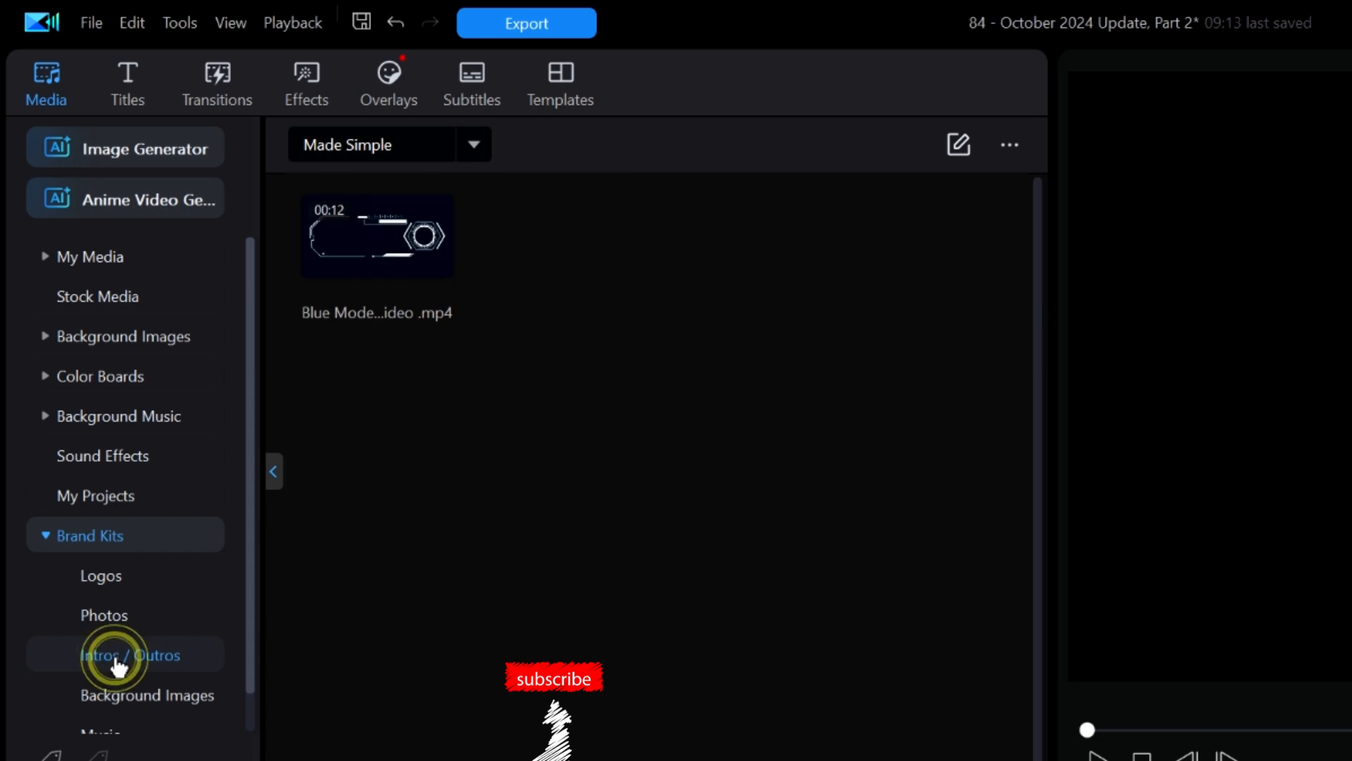
left_click(132, 700)
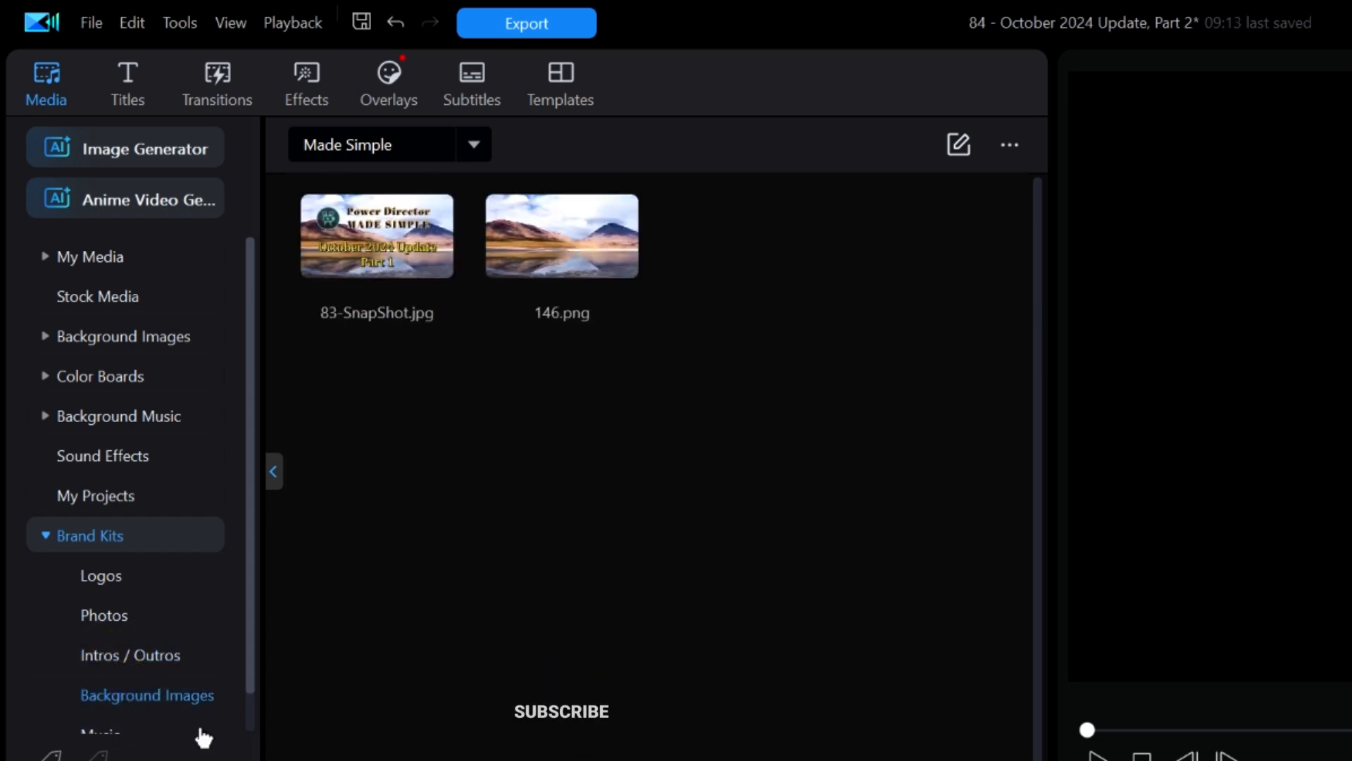
scroll(211, 678, "down", 1)
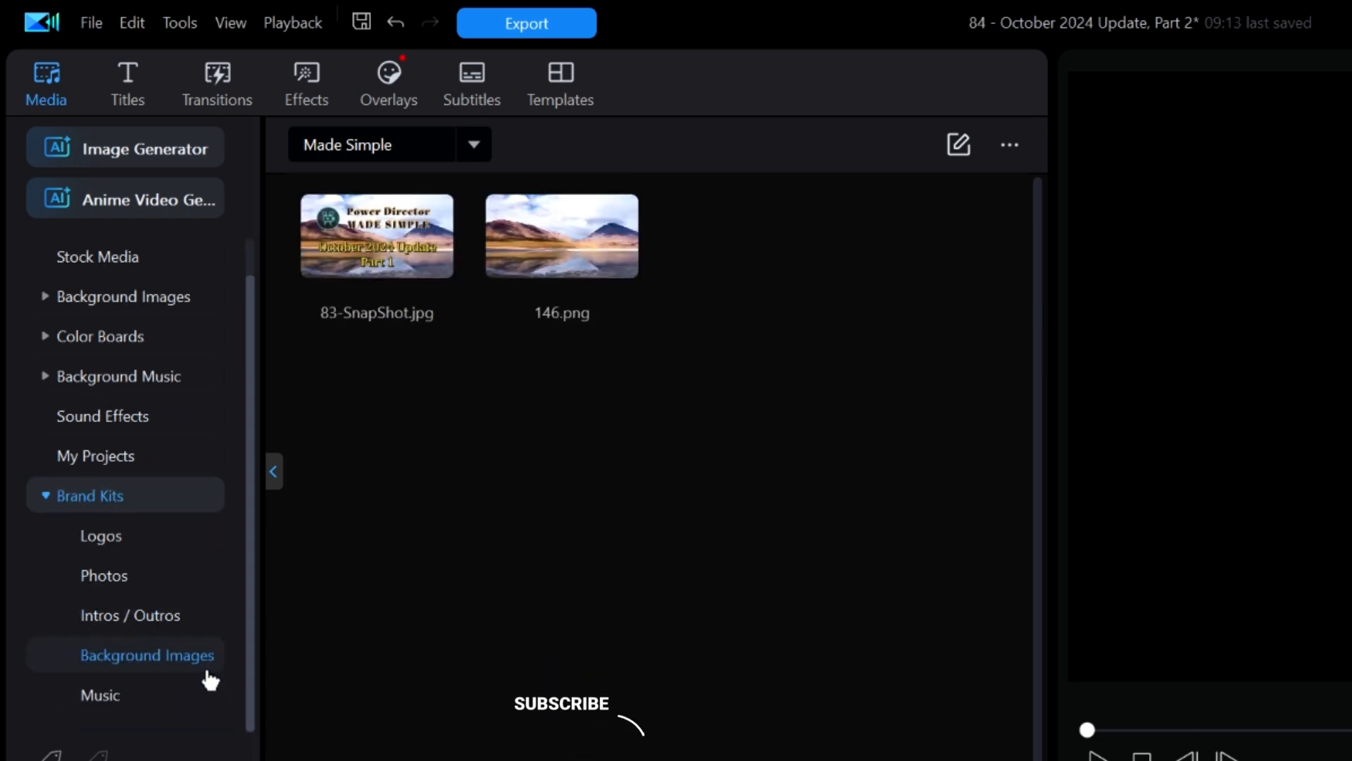
left_click(123, 705)
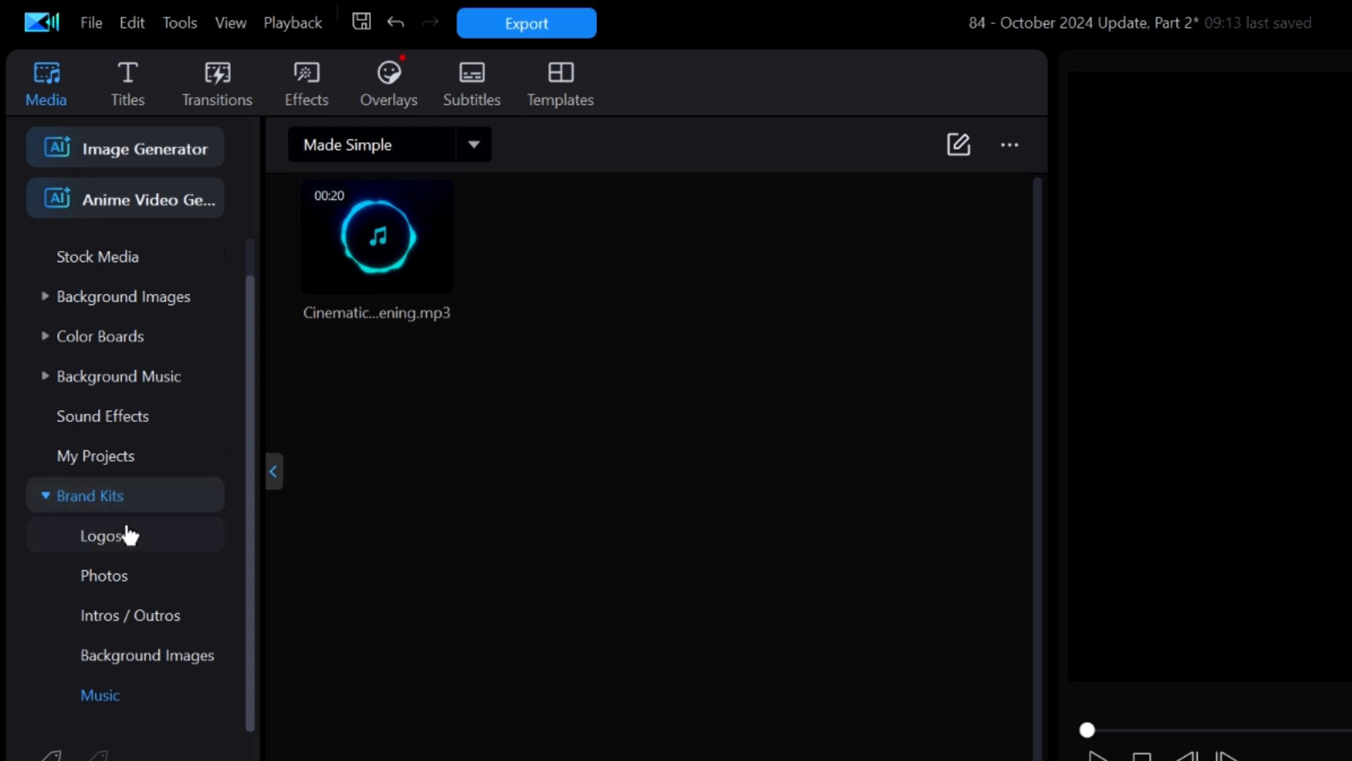
left_click(132, 655)
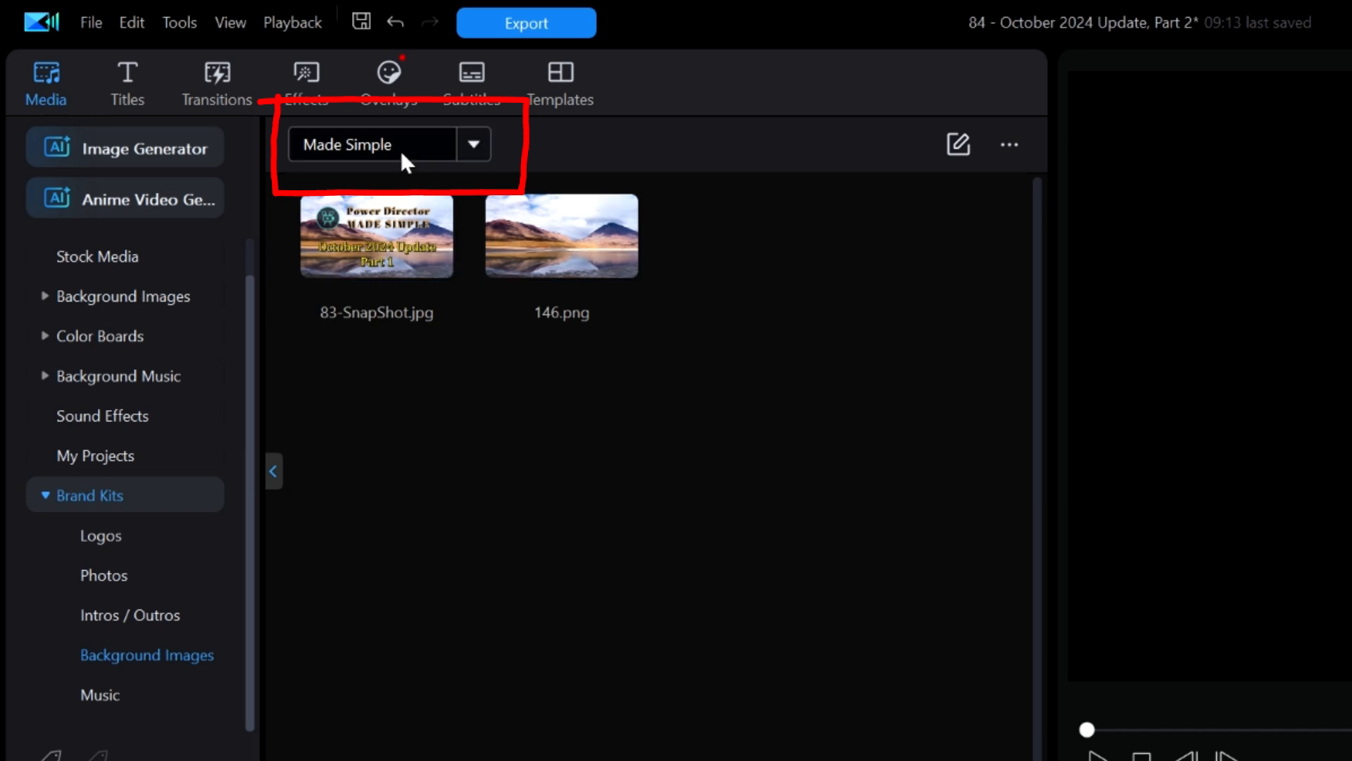
- Open the Made Simple kit in the Brand Kits manager, review its sections down to Fonts, and return to My Media
left_click(474, 135)
left_click(475, 135)
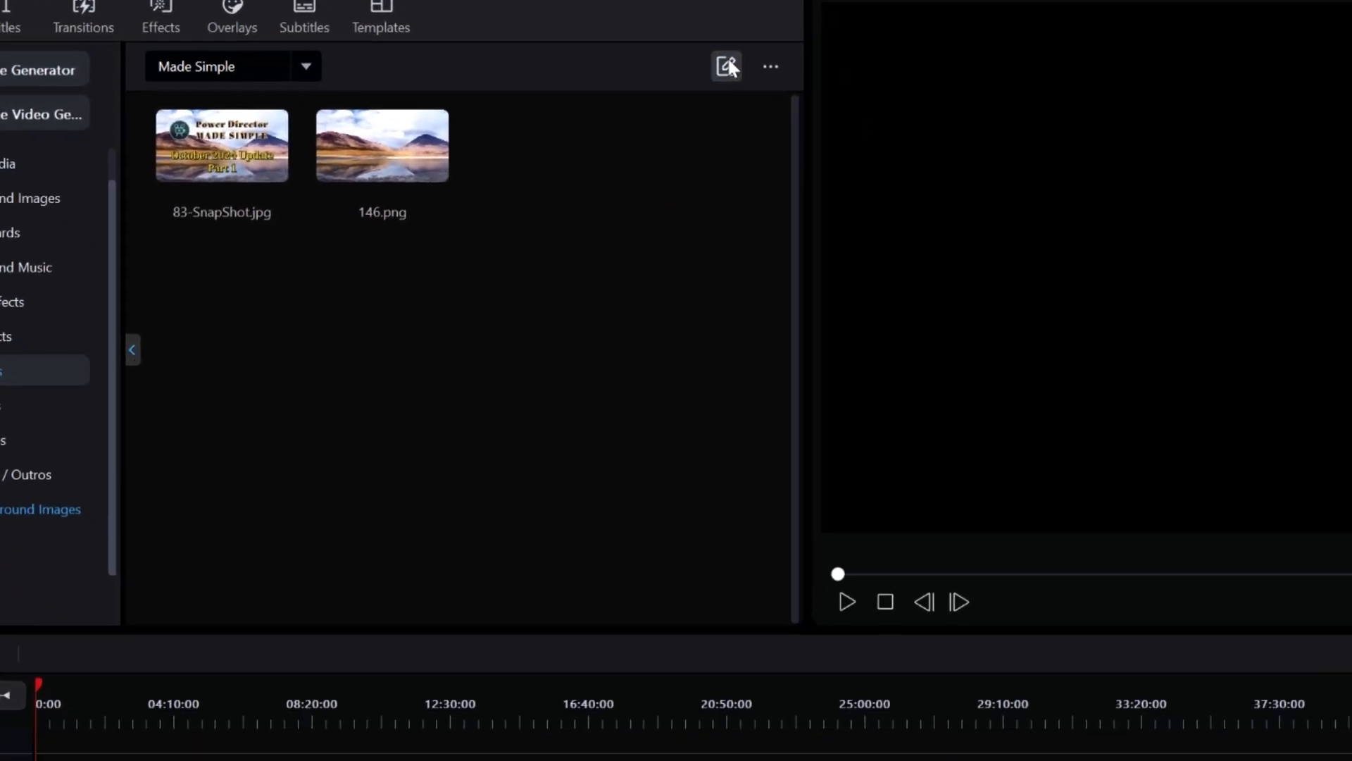
left_click(958, 144)
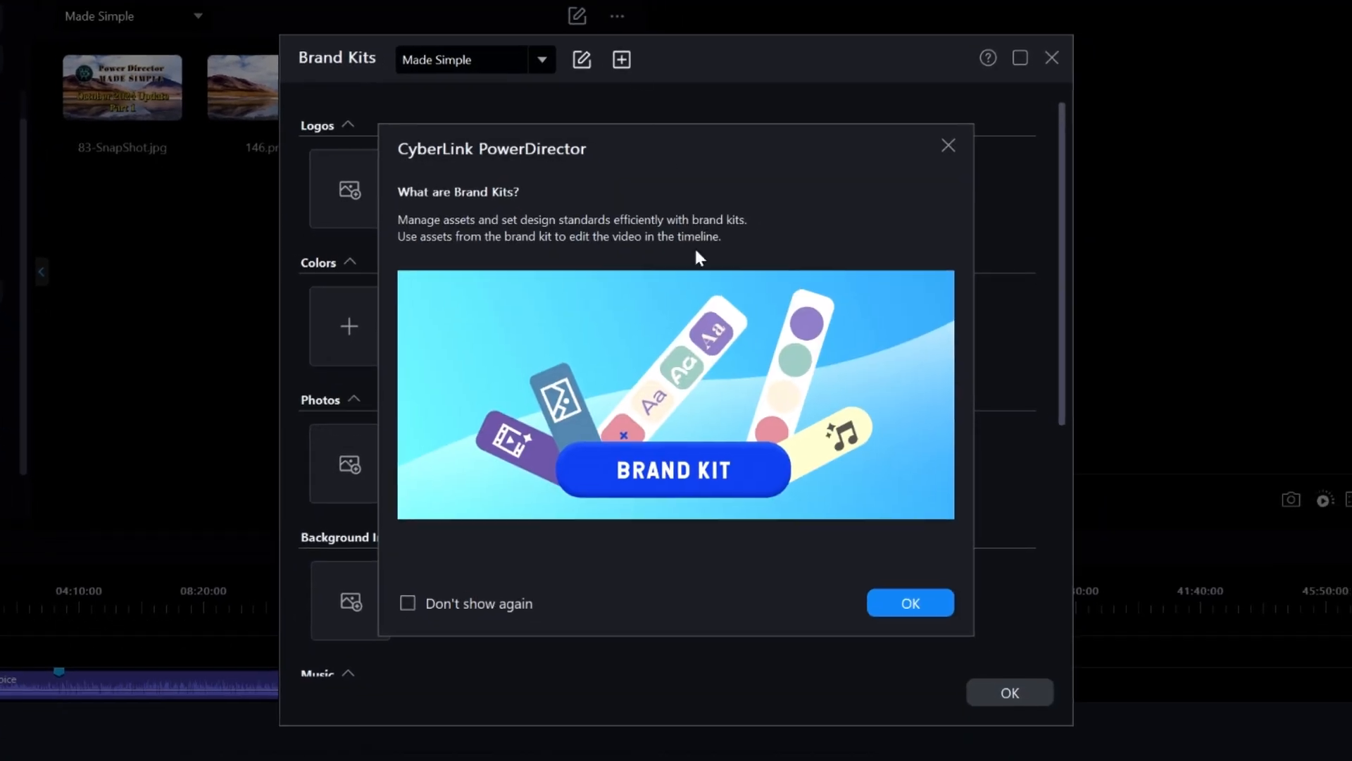
left_click(916, 604)
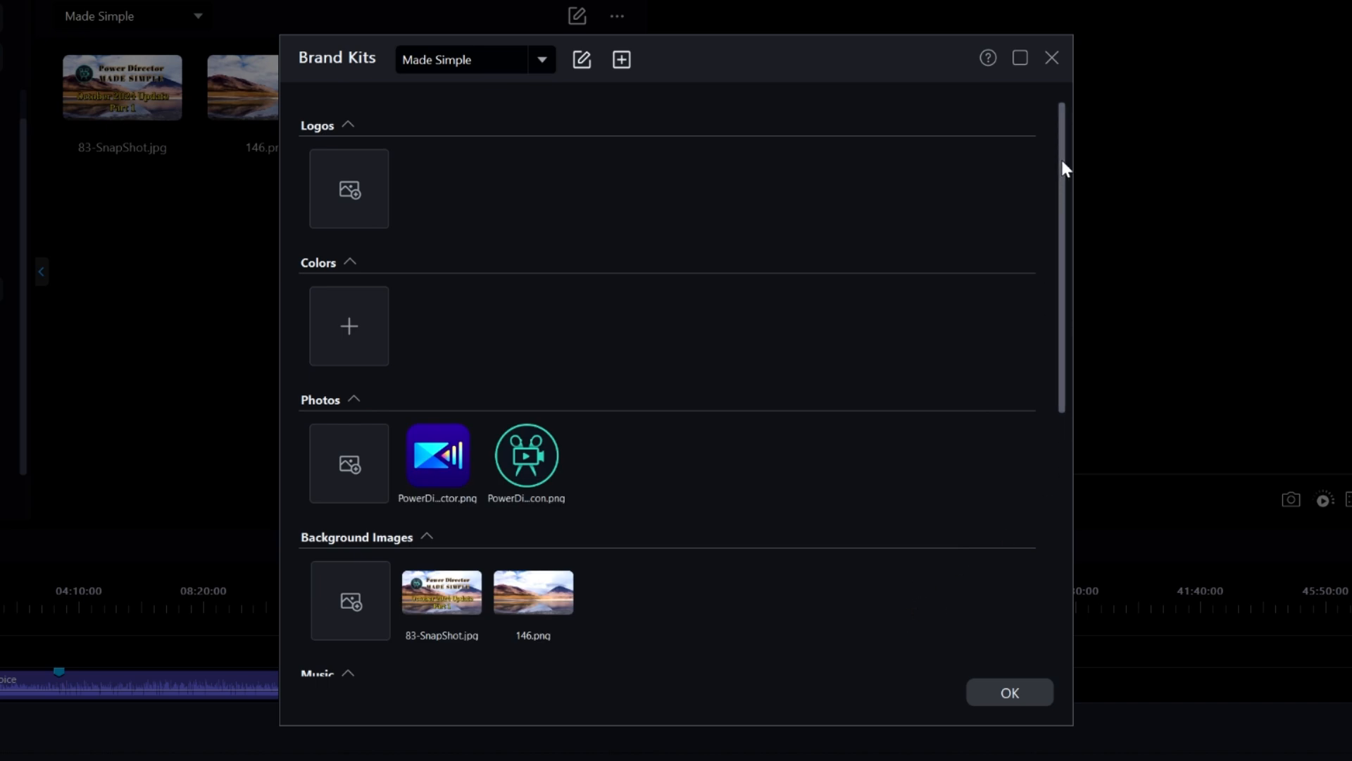
left_click_drag(1062, 161, 1051, 444)
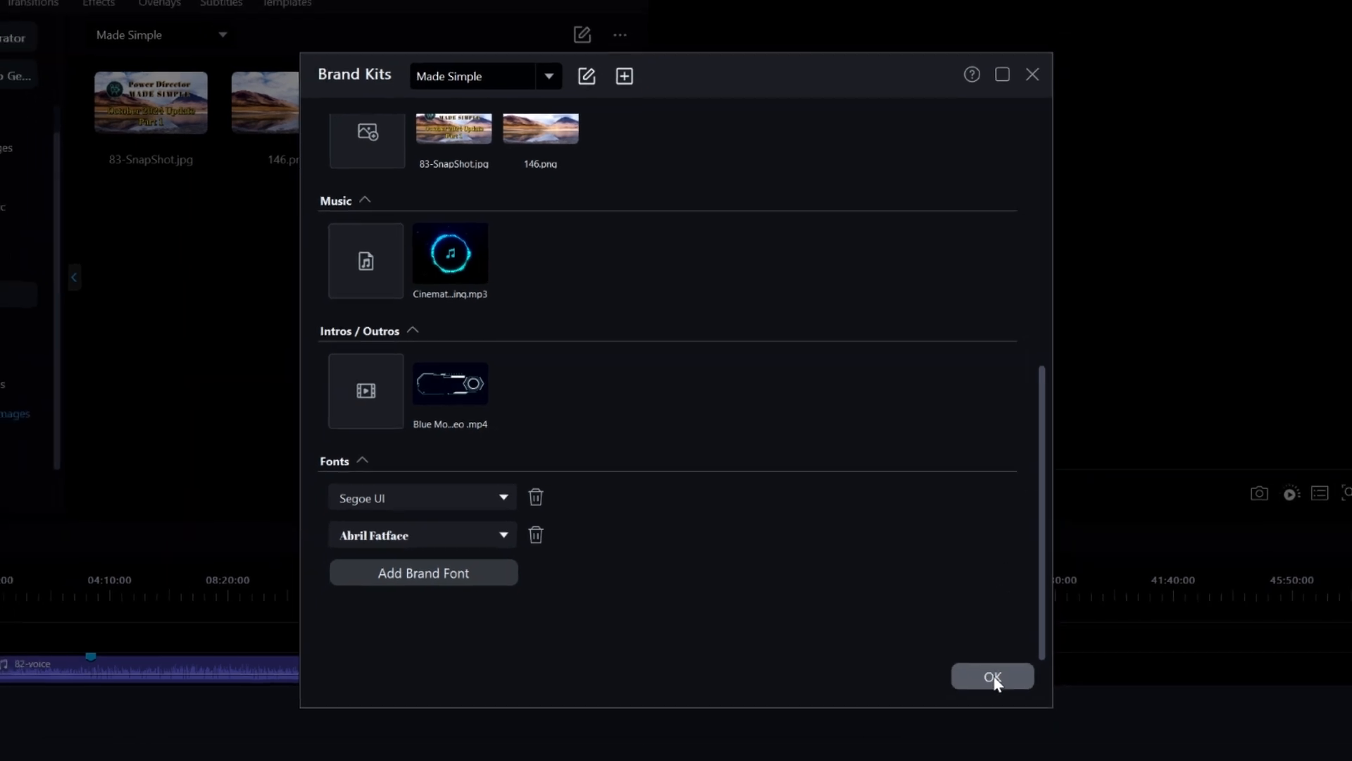
left_click(994, 678)
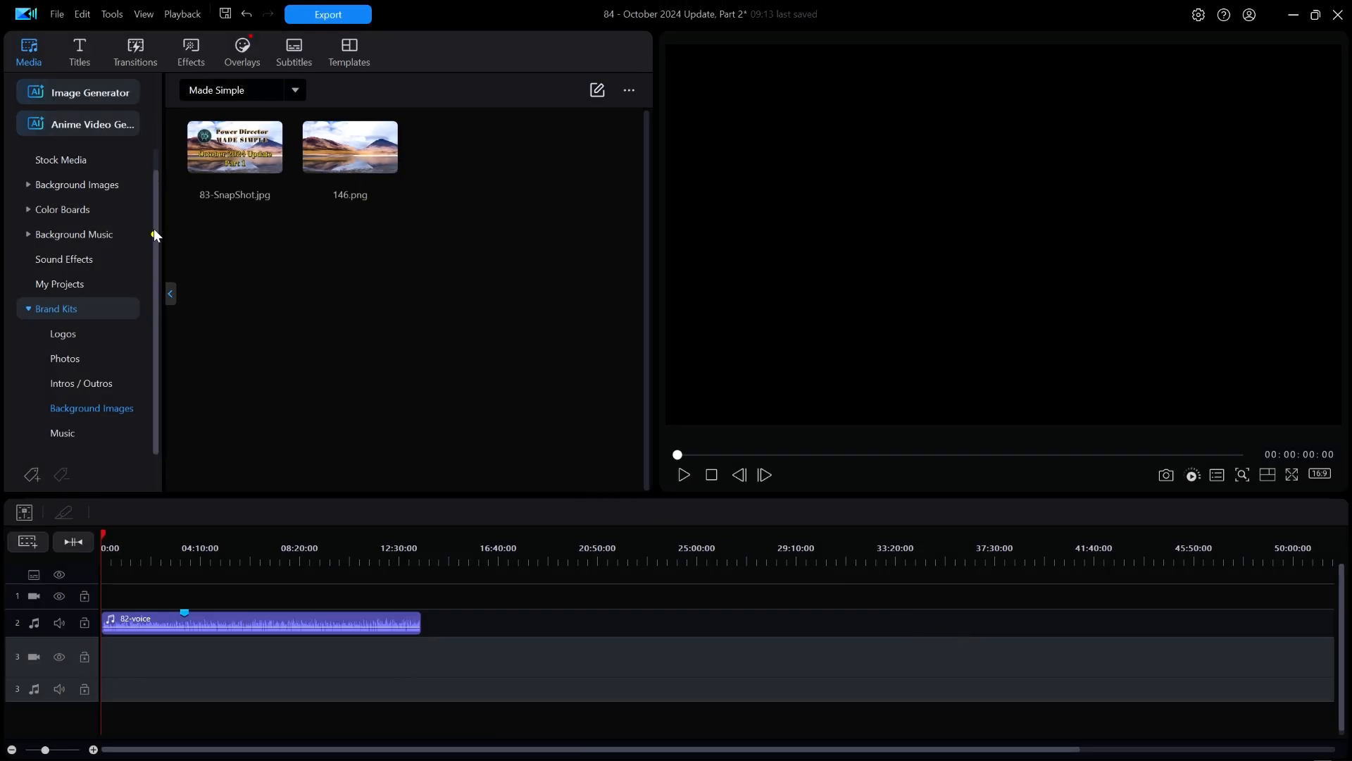
left_click_drag(154, 234, 155, 142)
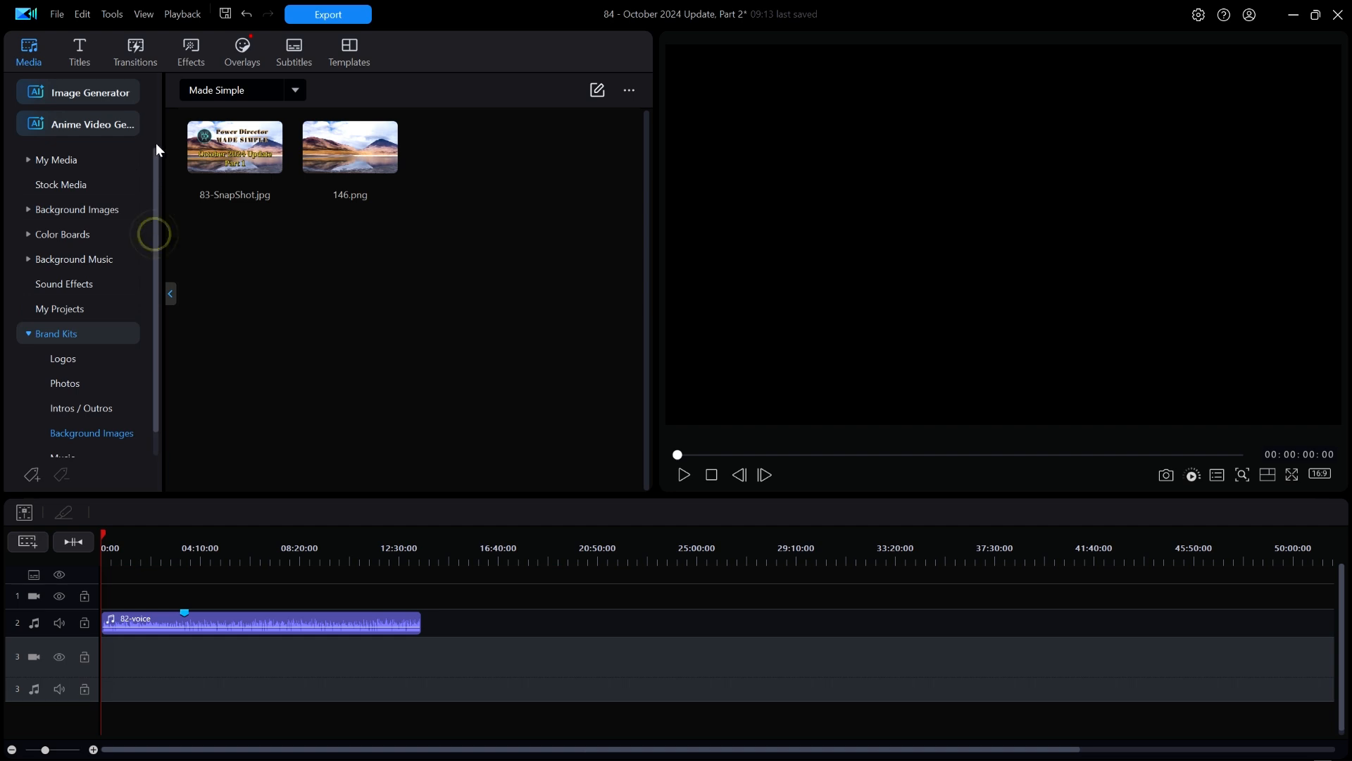
left_click(74, 163)
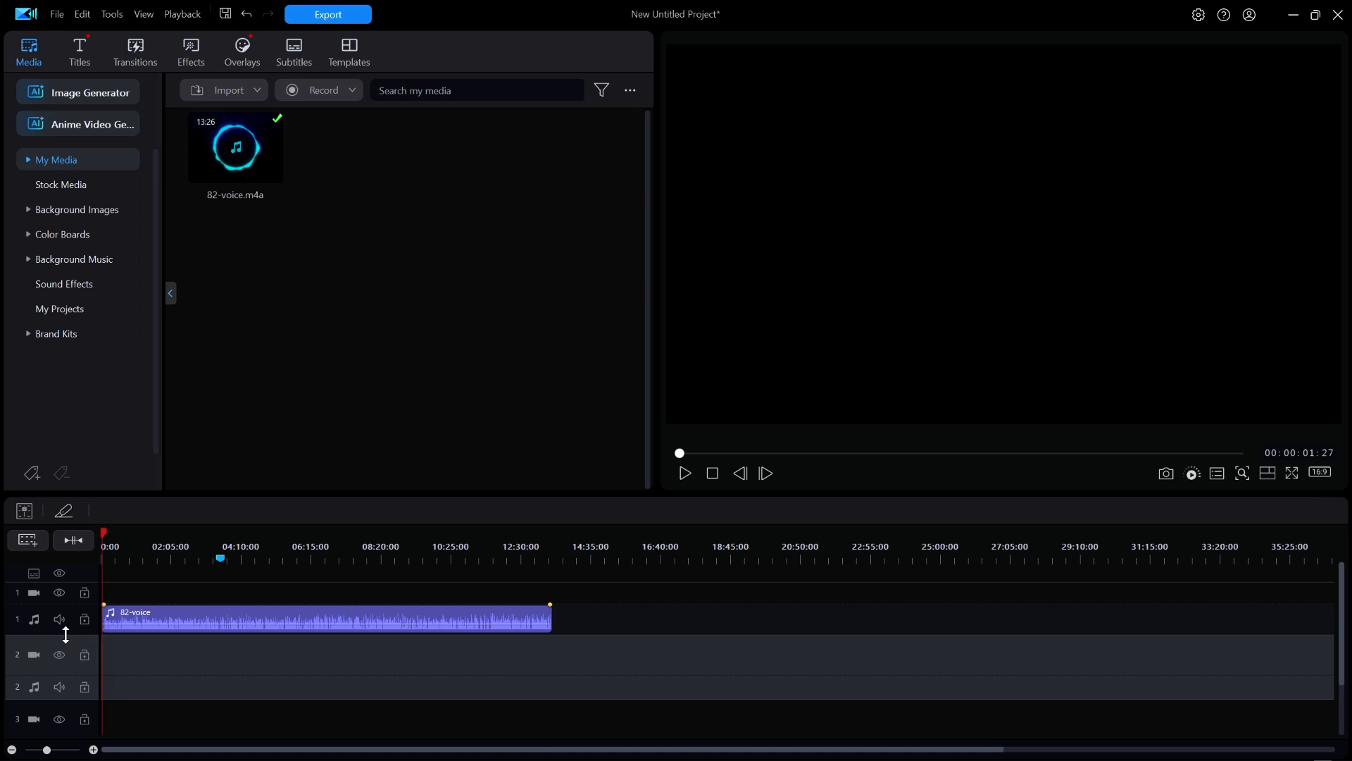
- Increase the height of audio track 1 and magnify the timeline around the blue marker
left_click_drag(65, 634, 56, 677)
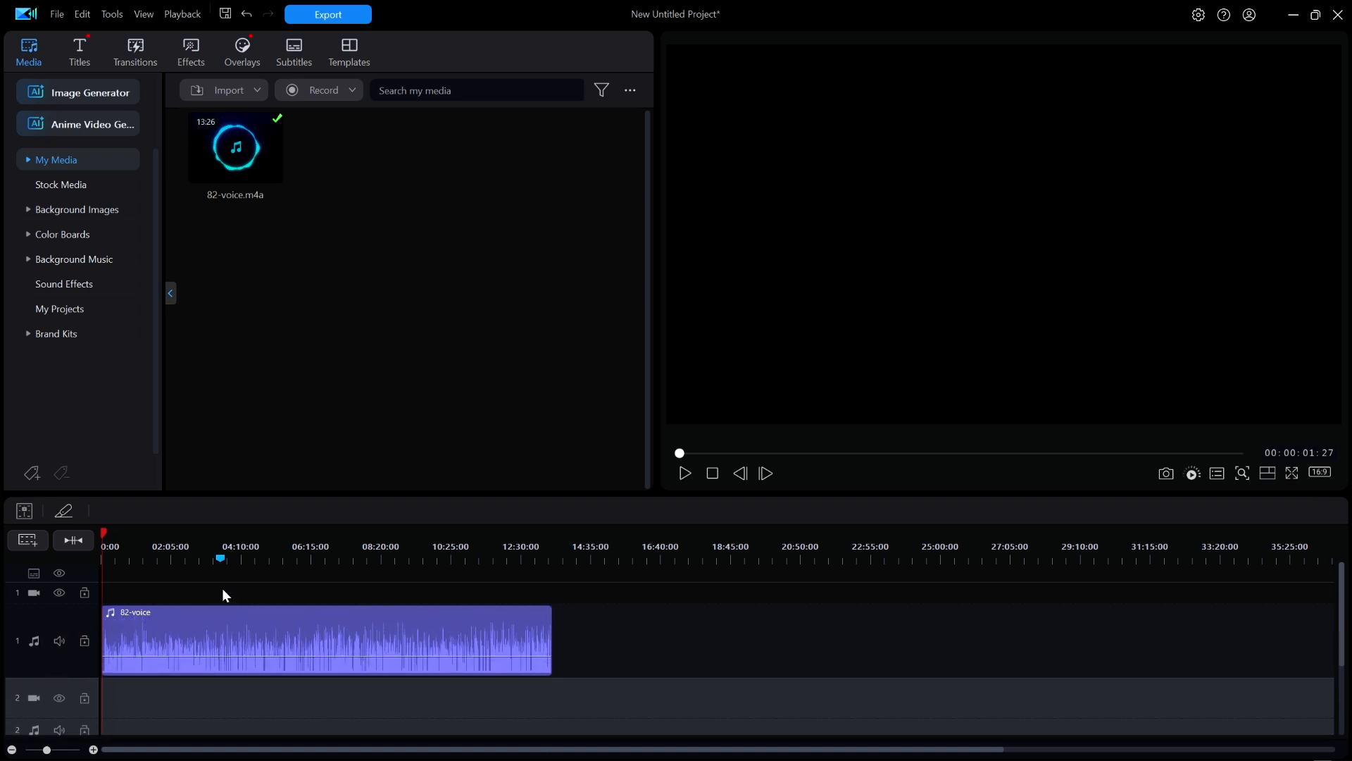
left_click(71, 540)
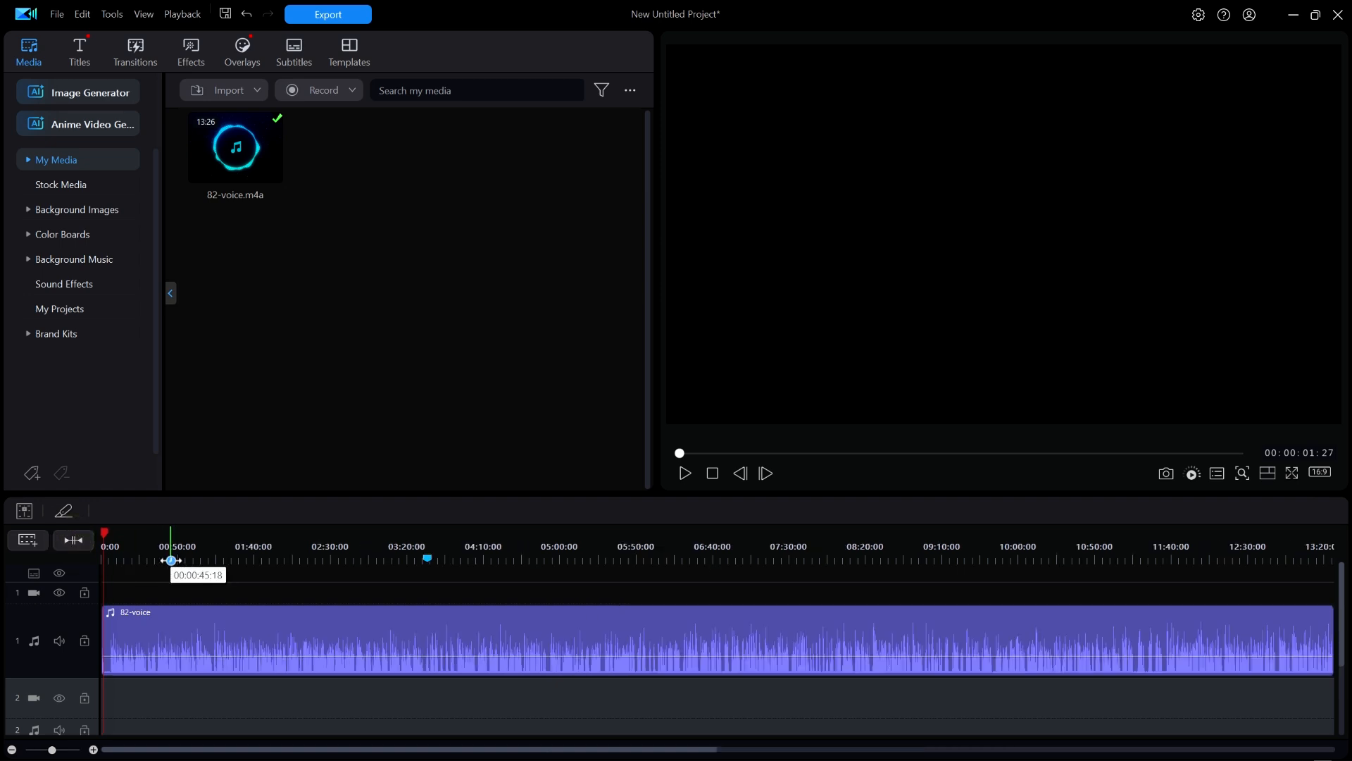
left_click_drag(165, 551, 658, 552)
left_click_drag(199, 749, 452, 750)
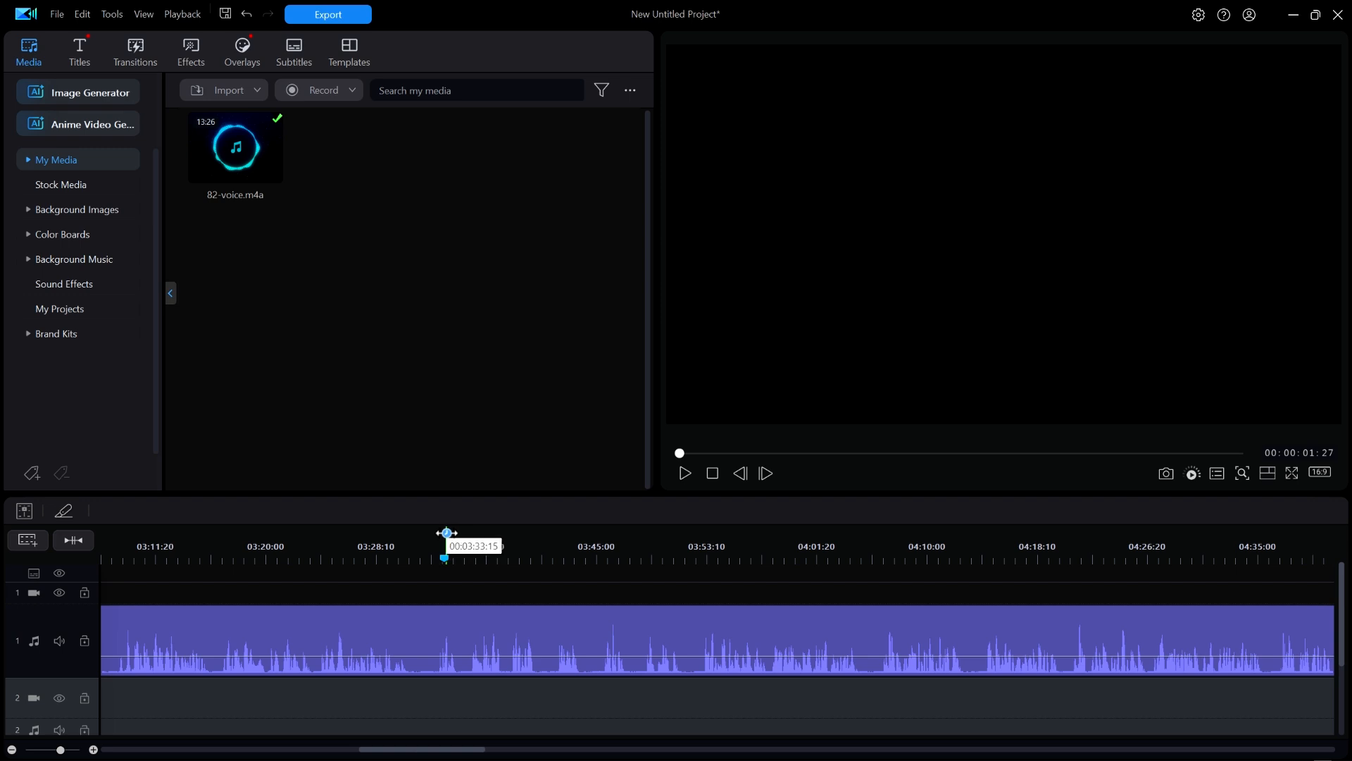
- Play the 82-voice narration from the blue timeline marker to hear its pauses, and stop playback
left_click(446, 533)
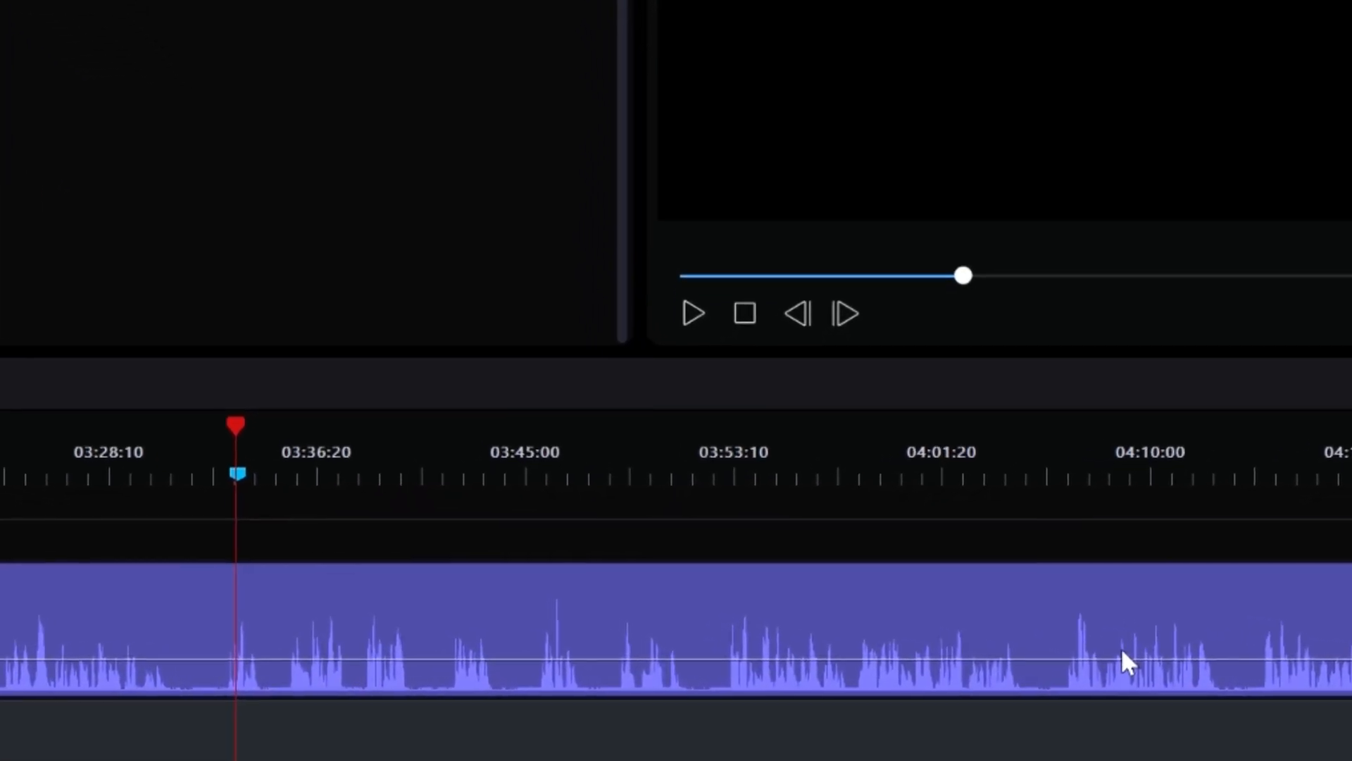
key("space")
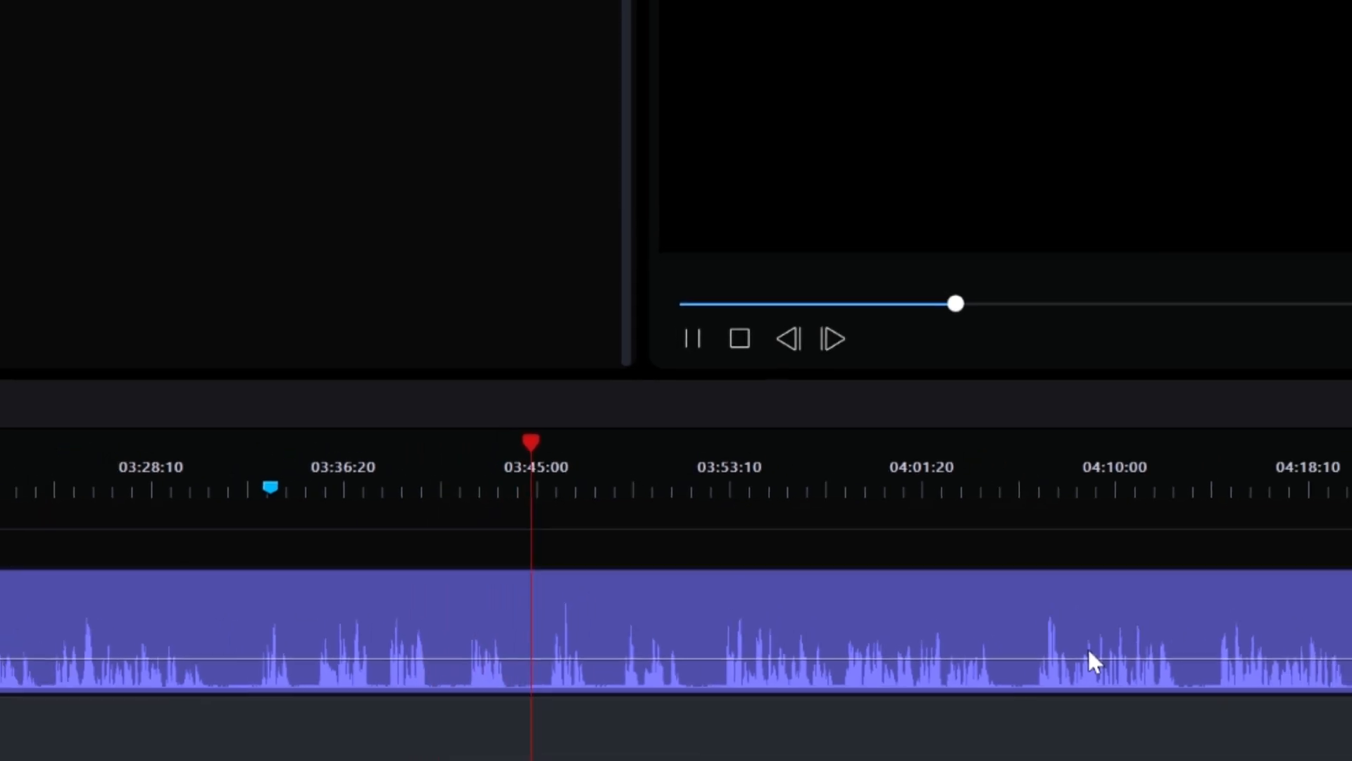
key("space")
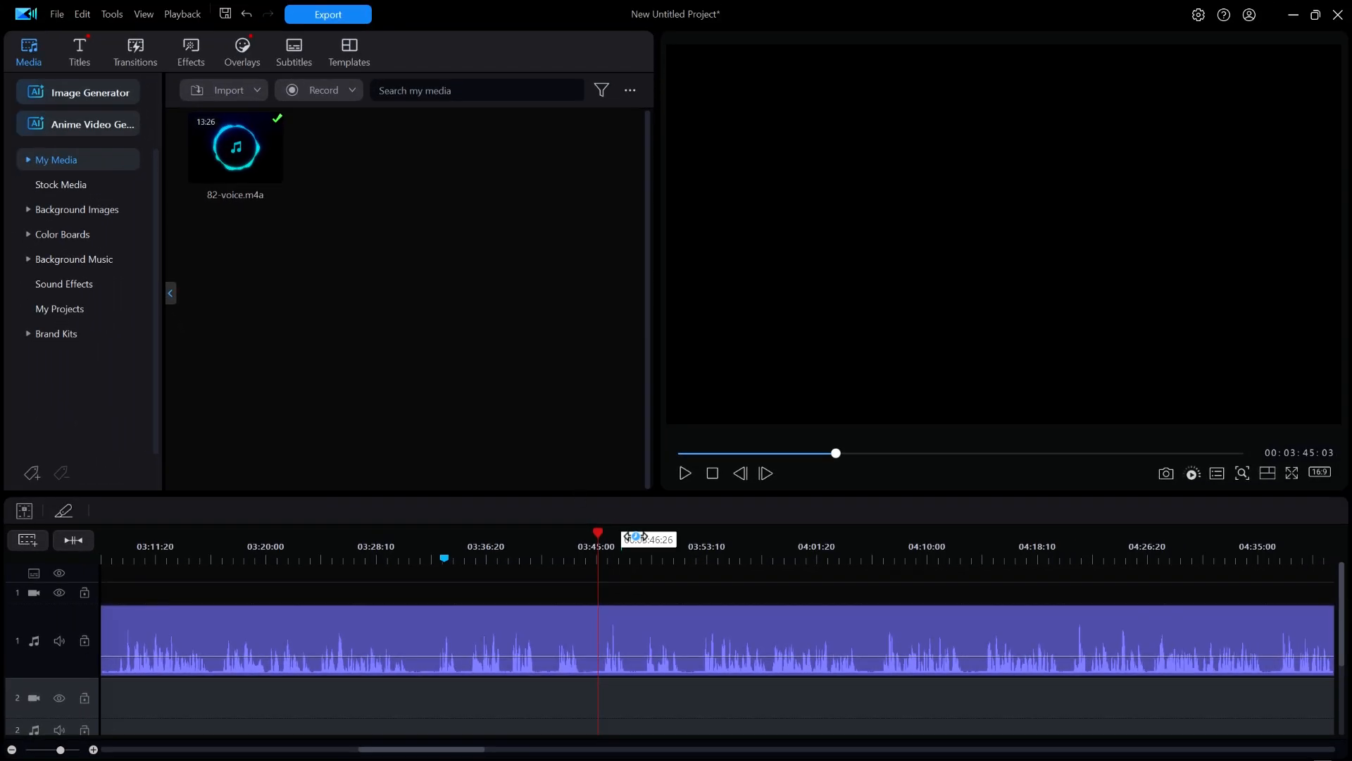
left_click(713, 476)
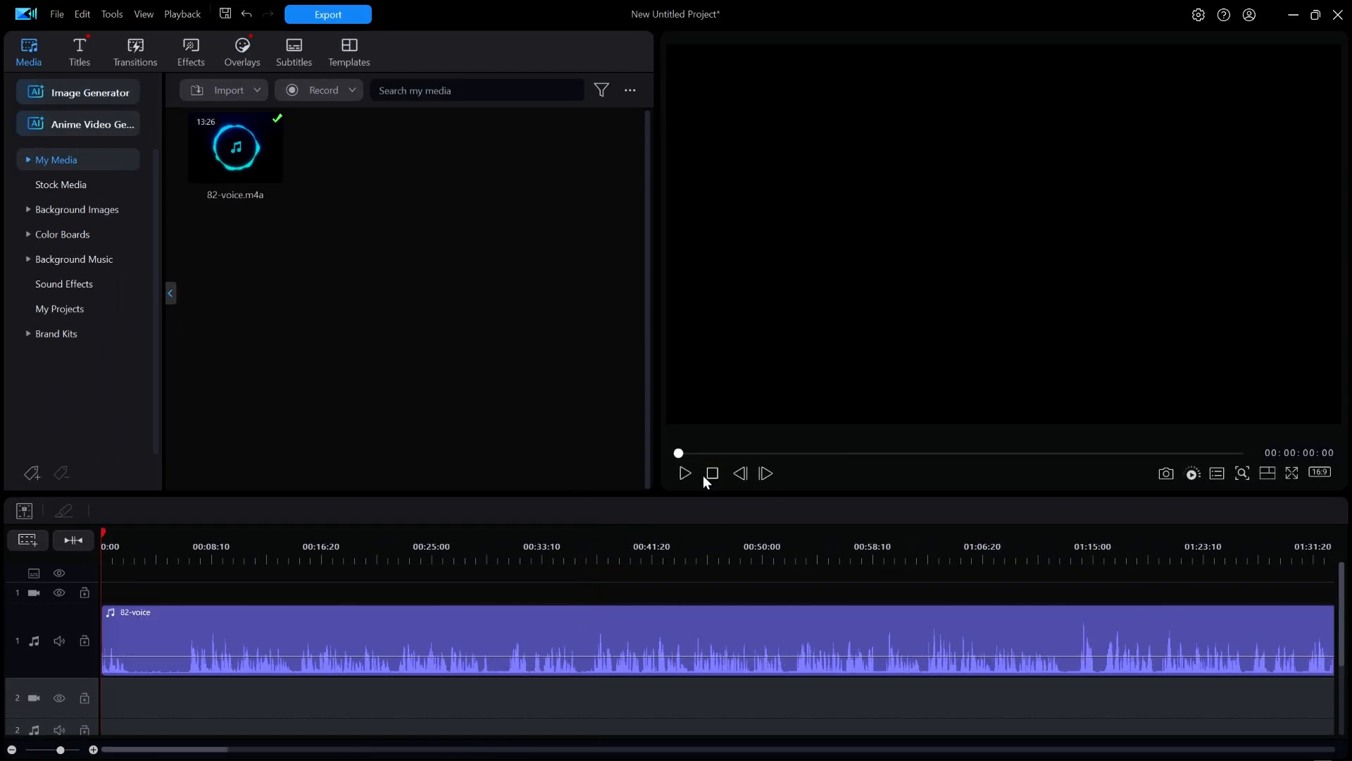
- Transcribe the 82-voice clip with Trim by Speech, using English as the language and accepting the credit cost
left_click(337, 620)
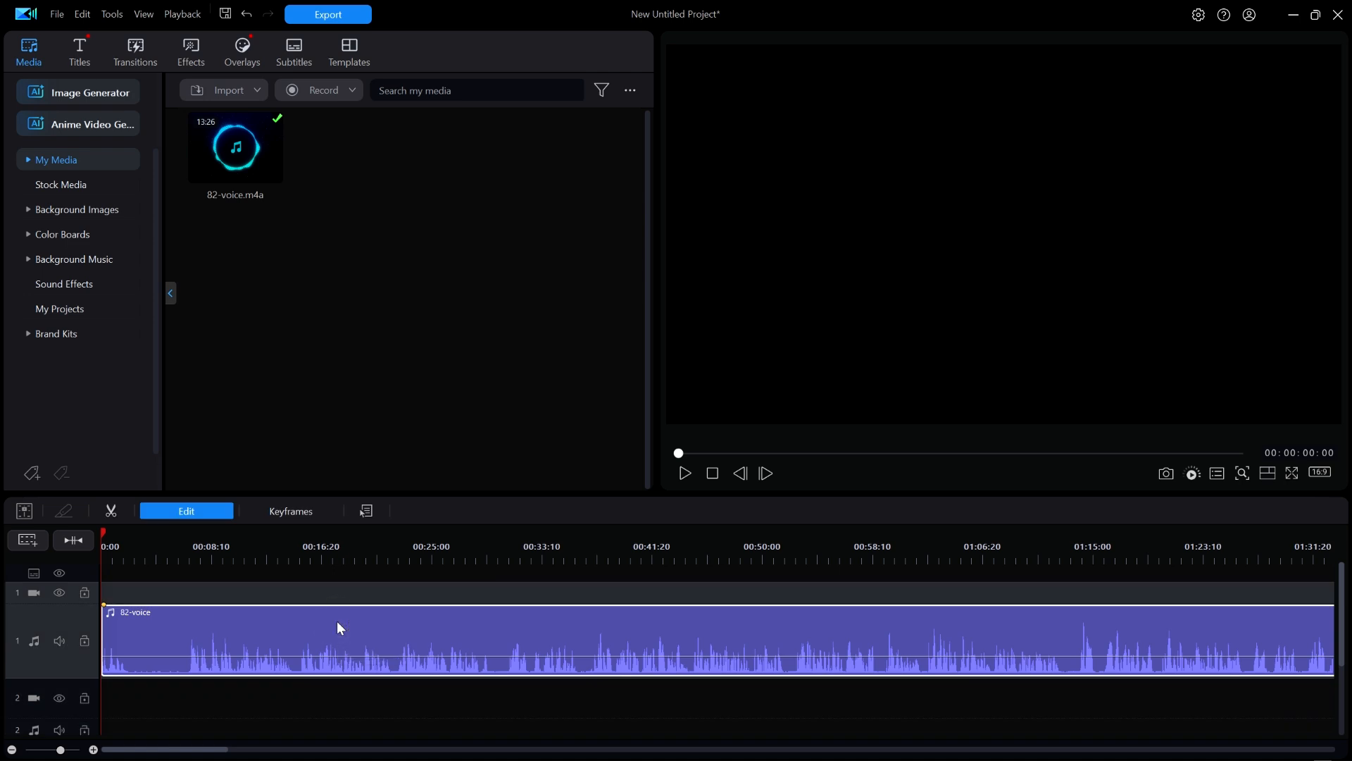
left_click(208, 515)
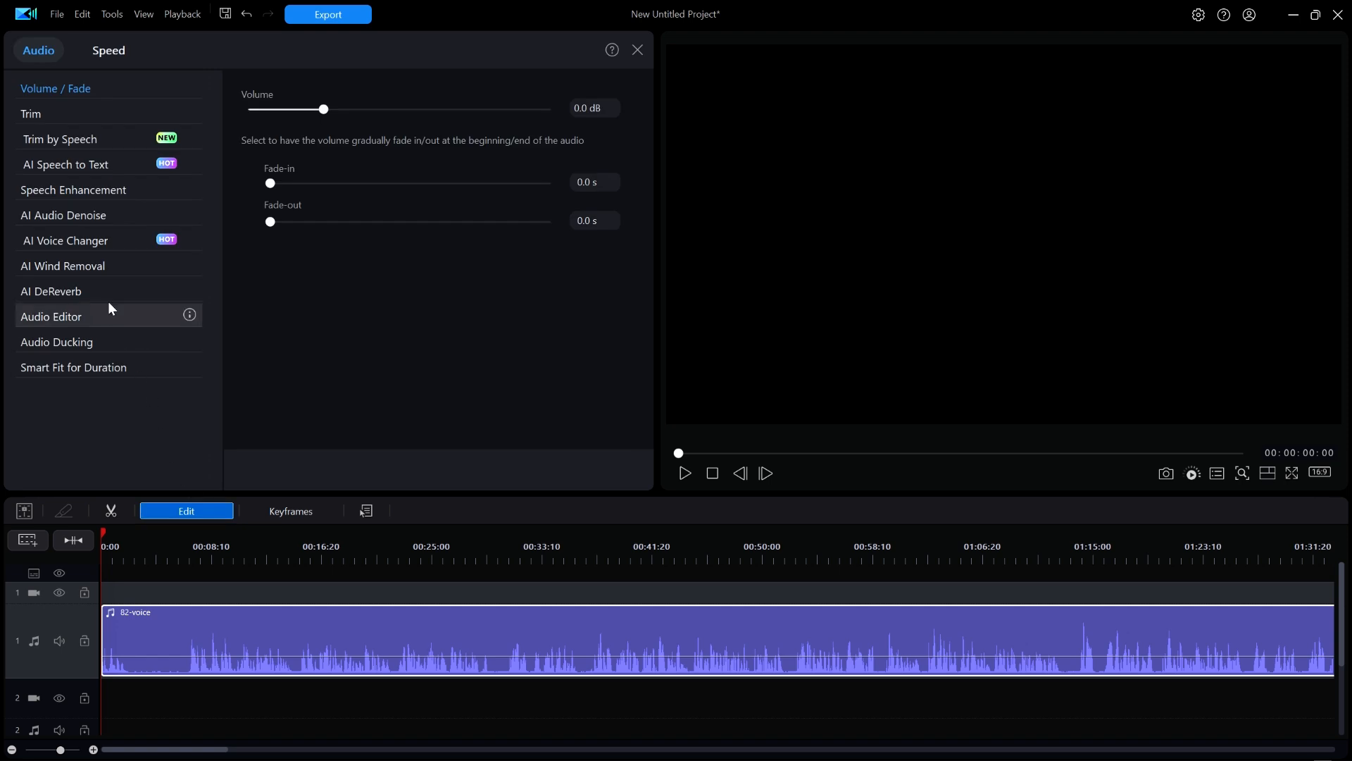
left_click(35, 140)
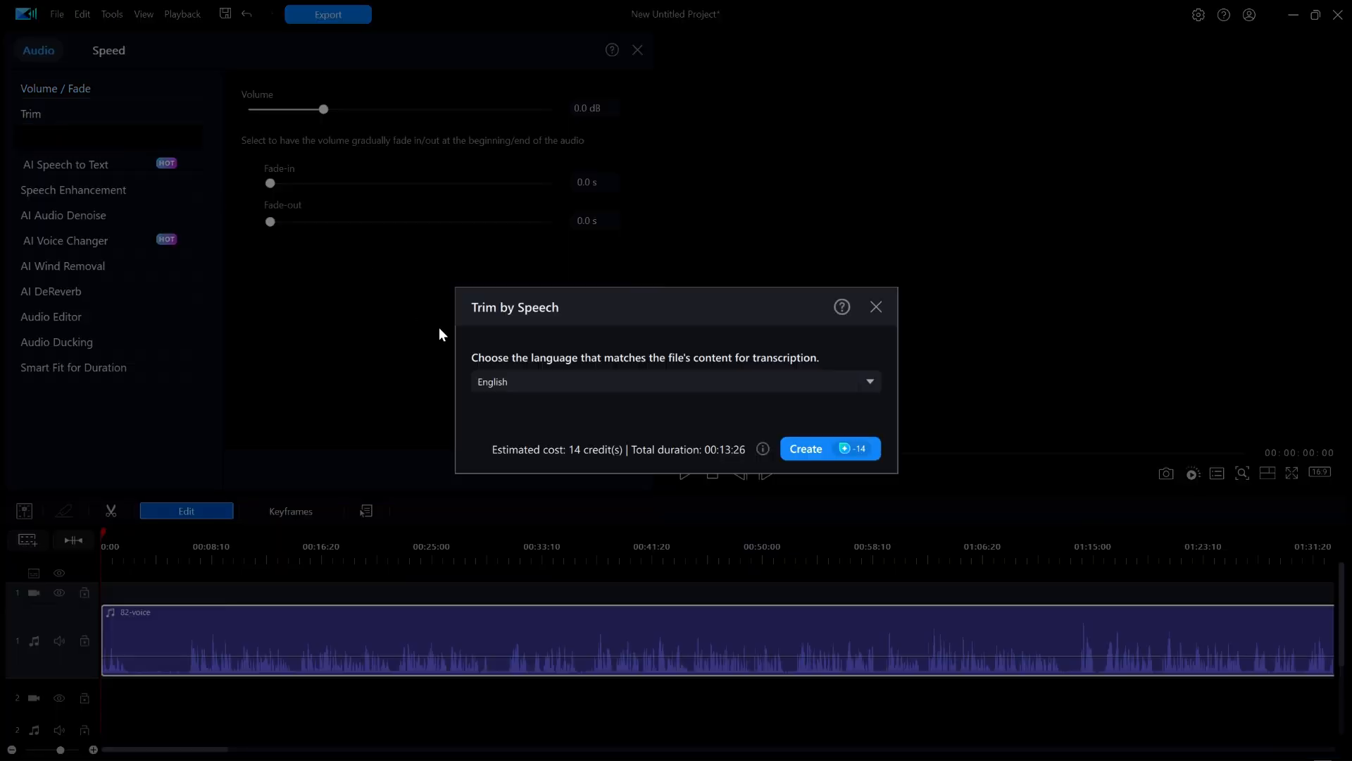
left_click(874, 381)
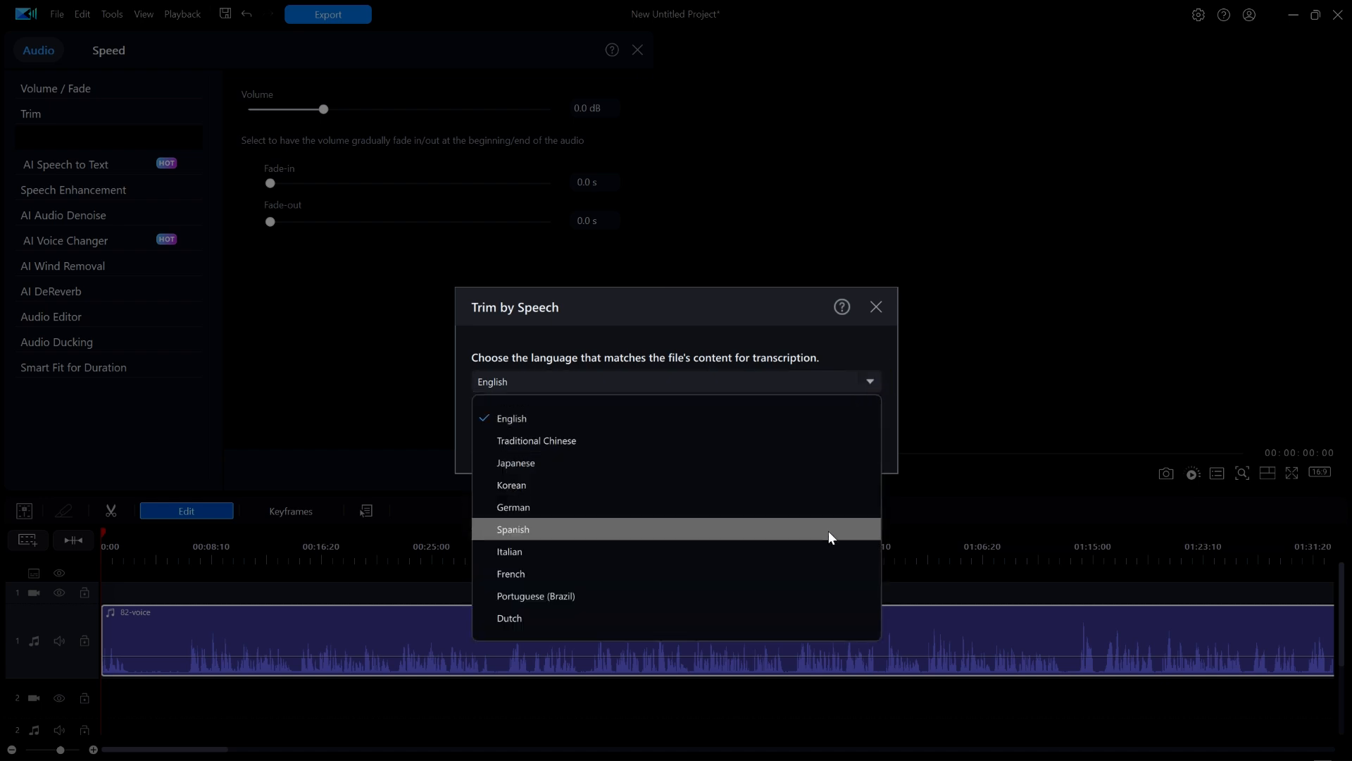
left_click(815, 420)
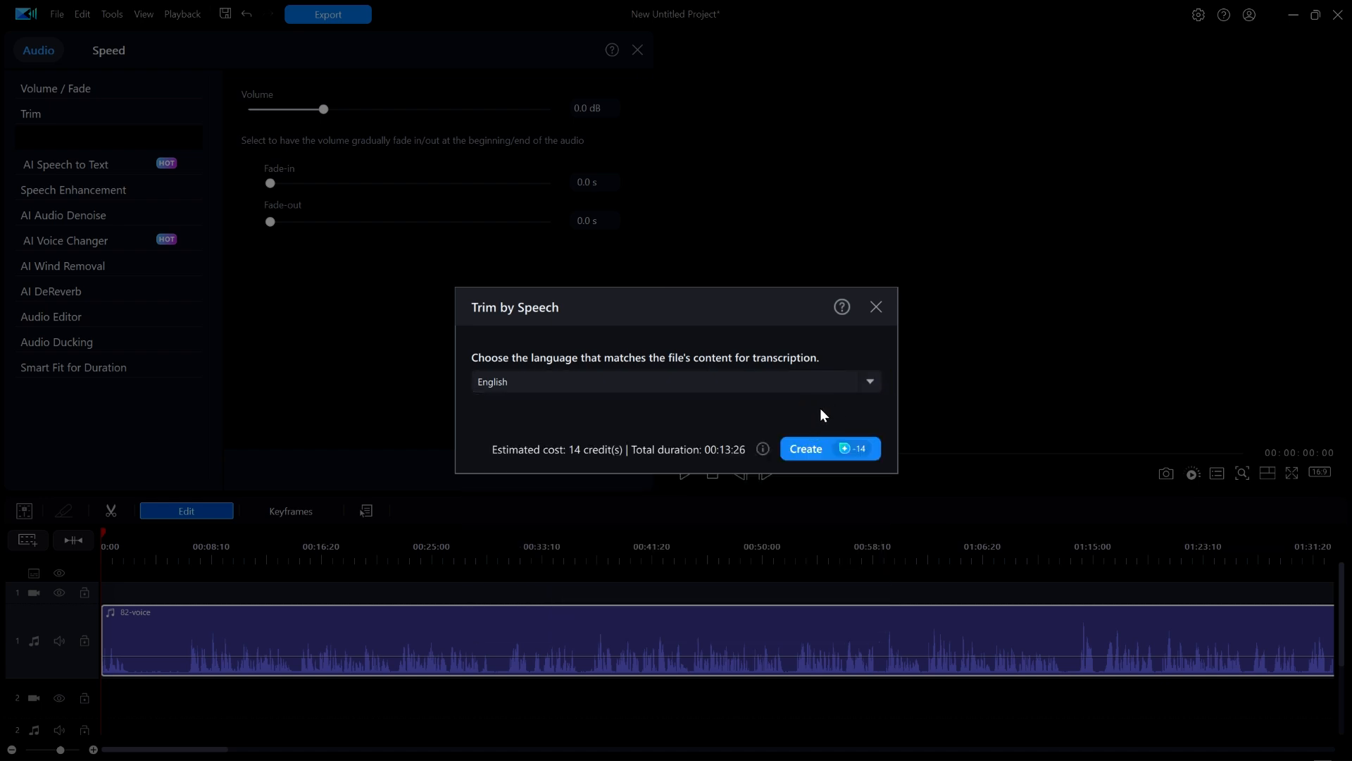
left_click(815, 452)
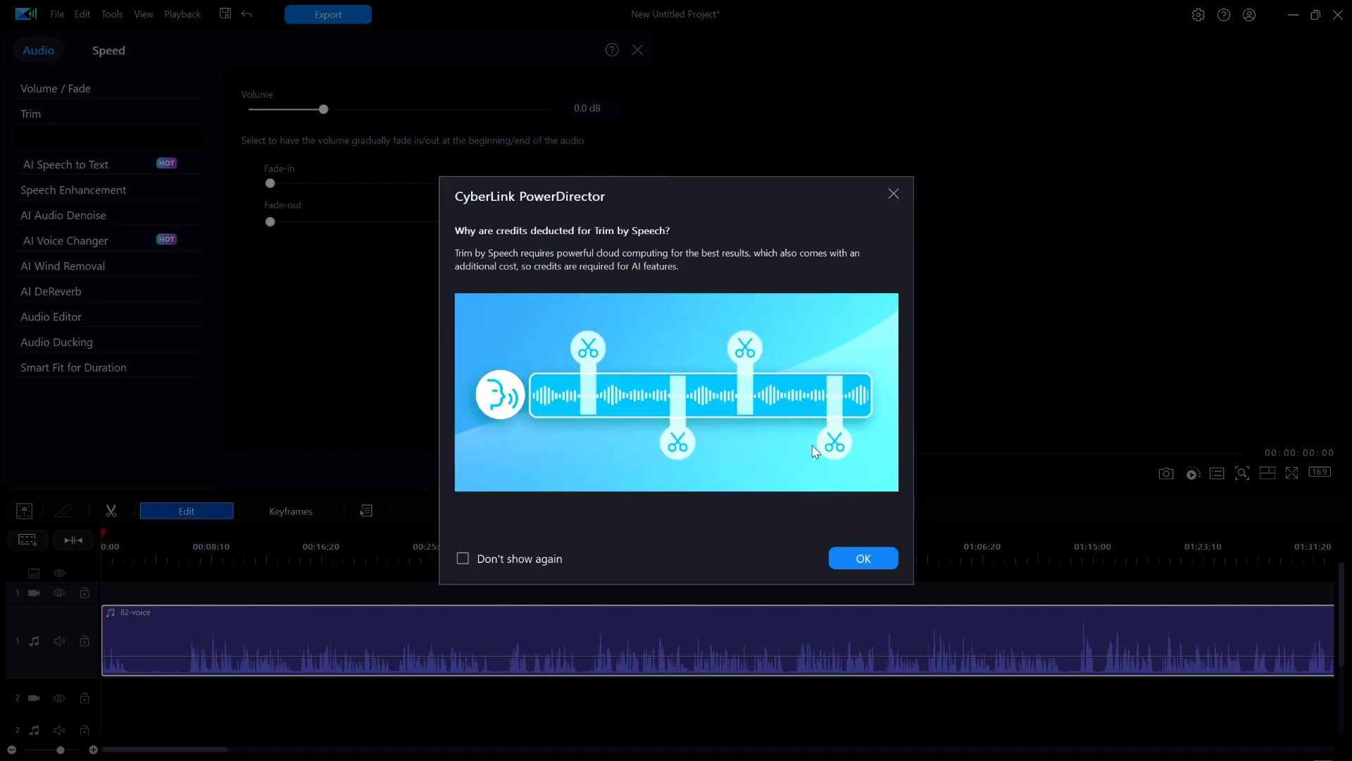
left_click(872, 555)
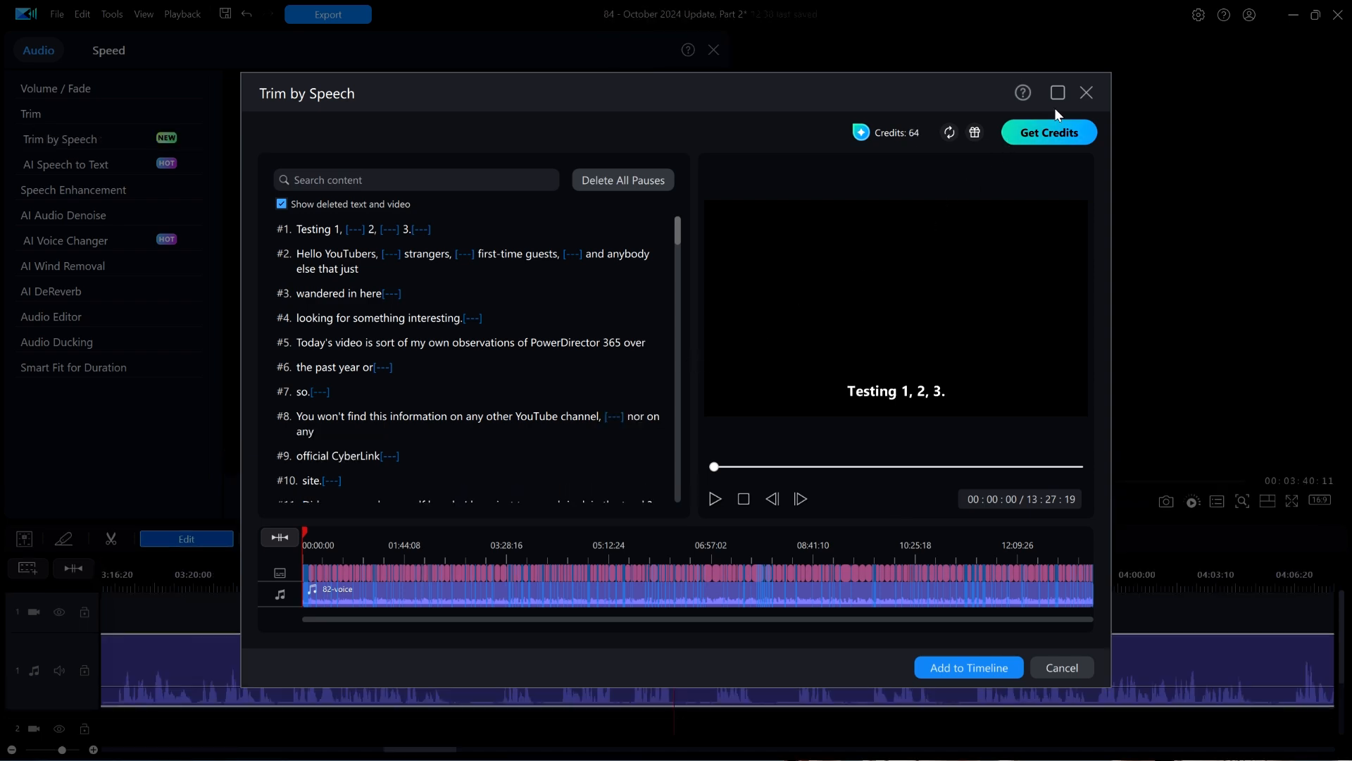
- Delete all pauses from the maximized Trim by Speech transcript and add the trimmed result to the timeline
left_click(1058, 94)
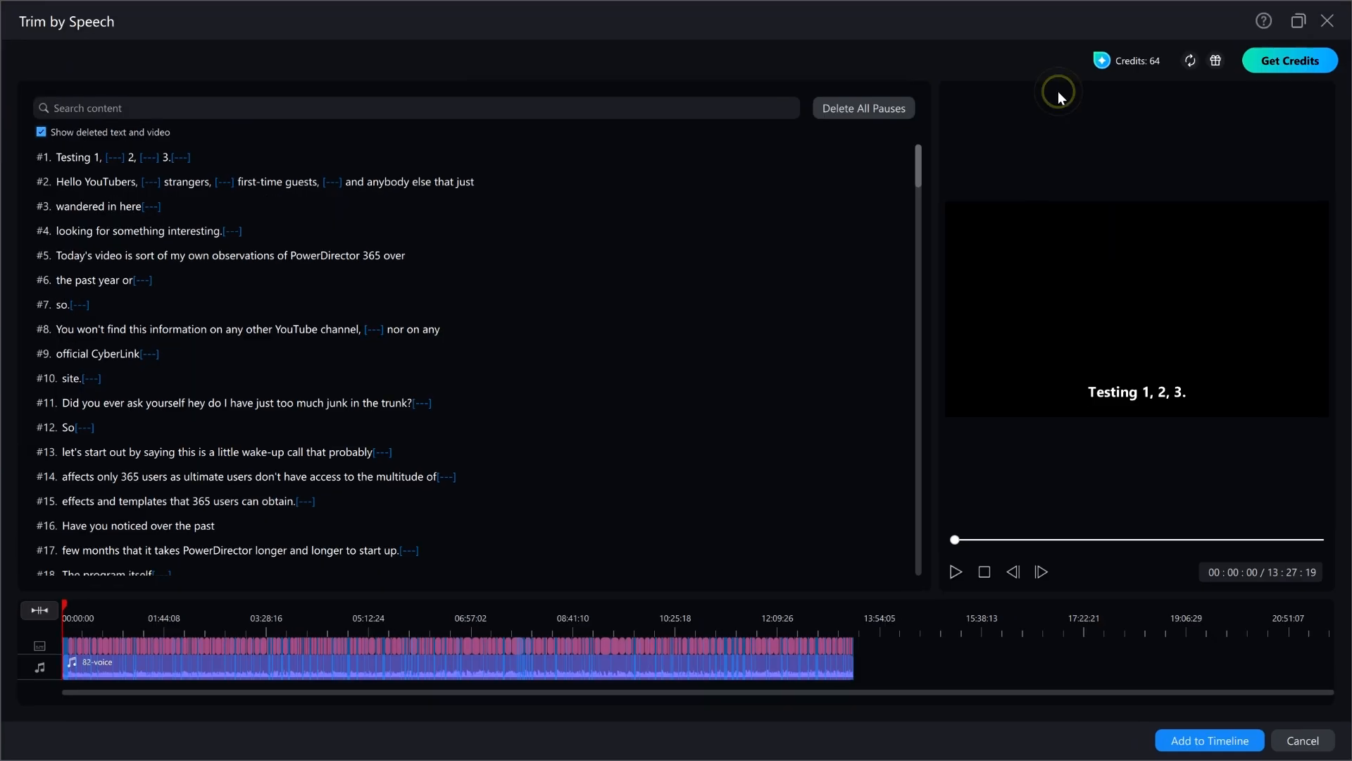
mouse_move(784, 51)
left_mouse_down()
mouse_move(953, 164)
mouse_move(773, 54)
left_mouse_up()
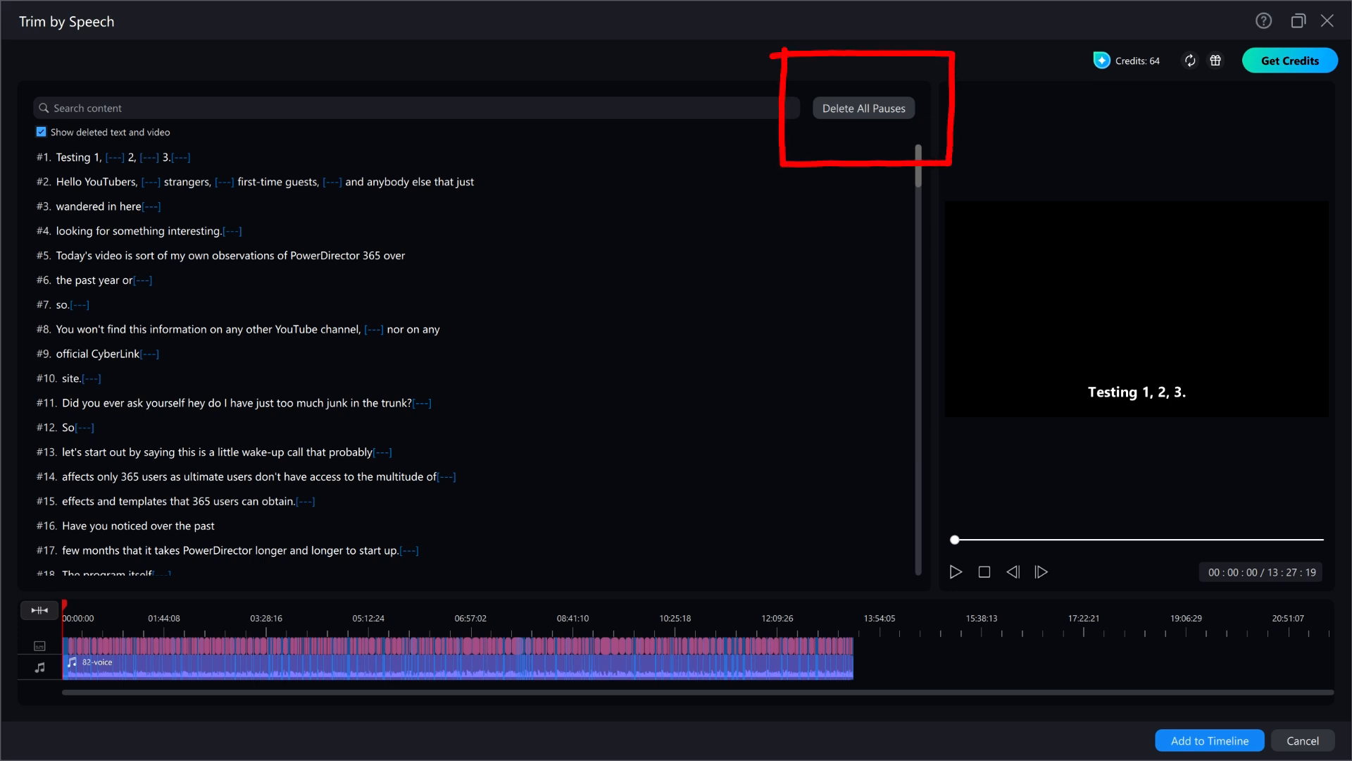
left_click(870, 108)
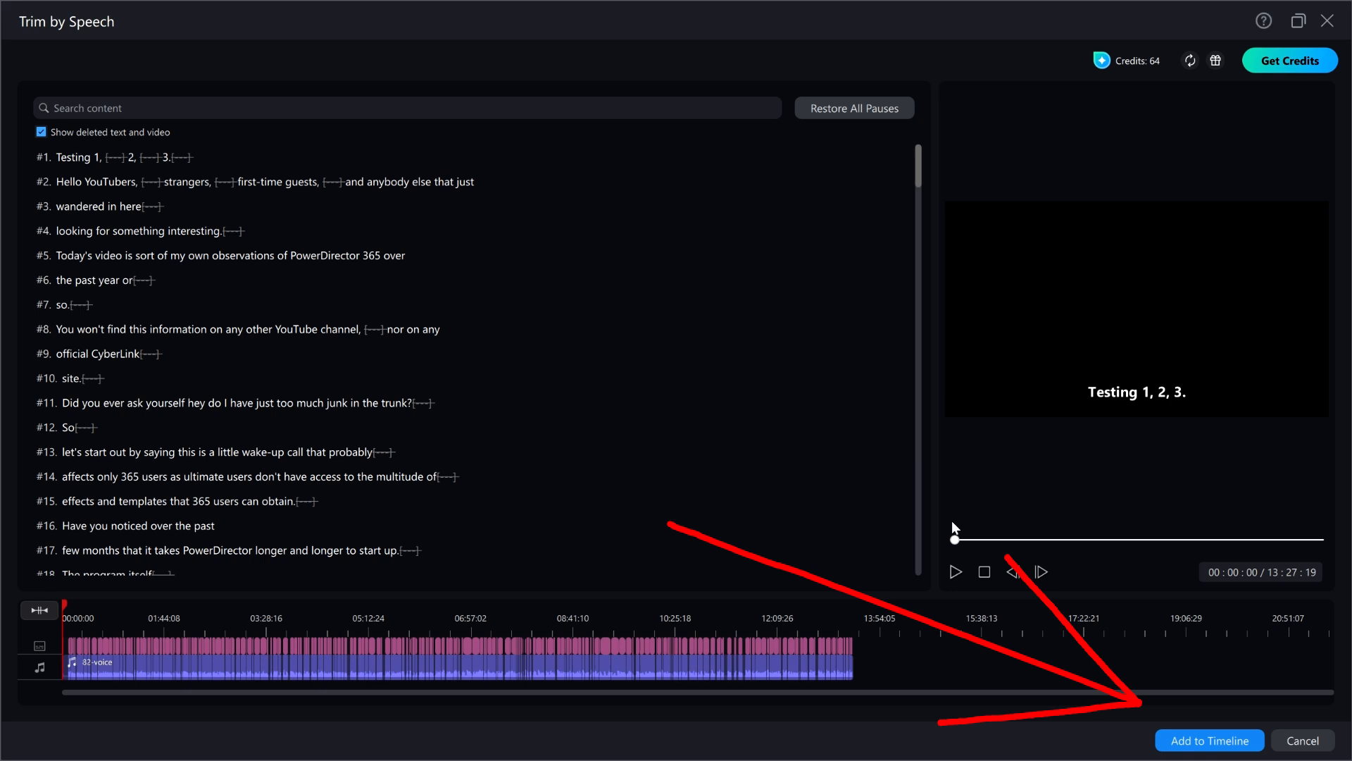
left_click(1205, 741)
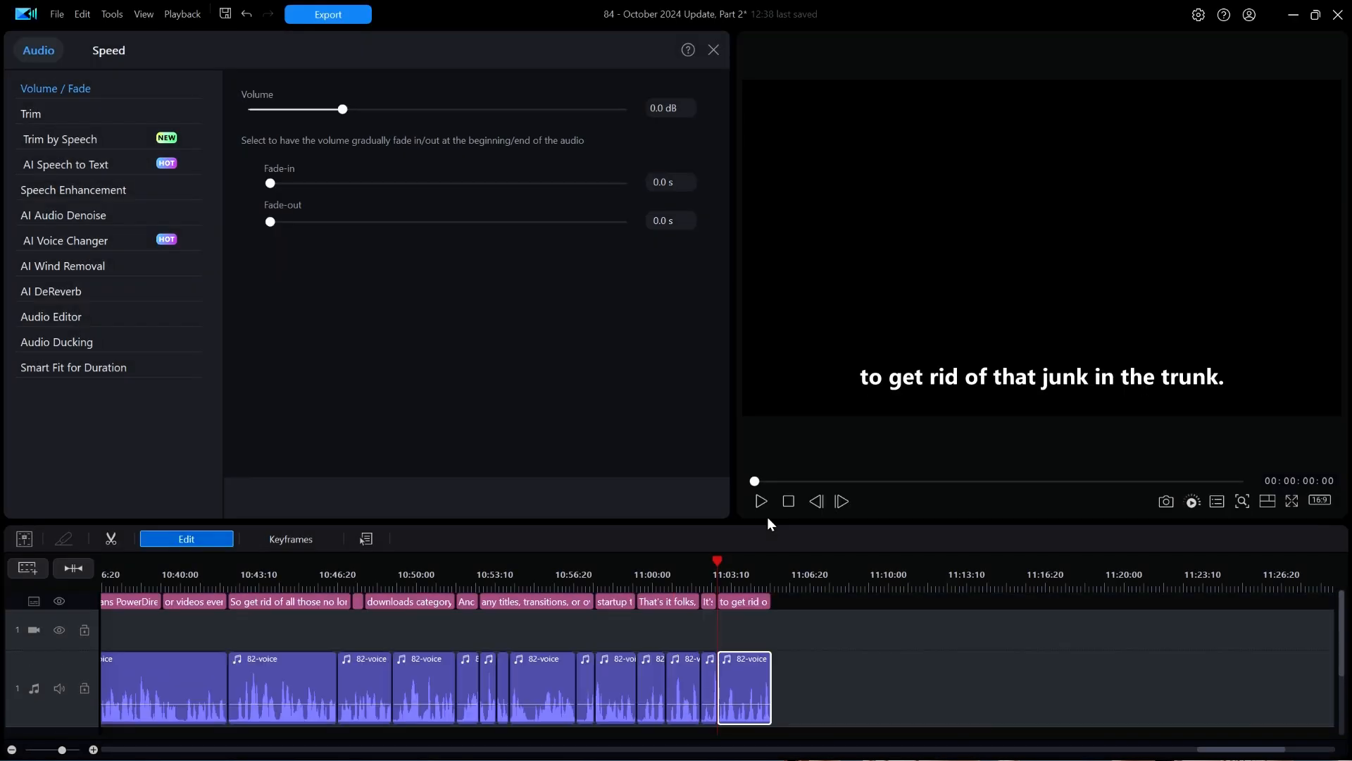
- Look through the trimmed 82-voice clips on the timeline and hide the subtitle track
left_click_drag(406, 577, 631, 588)
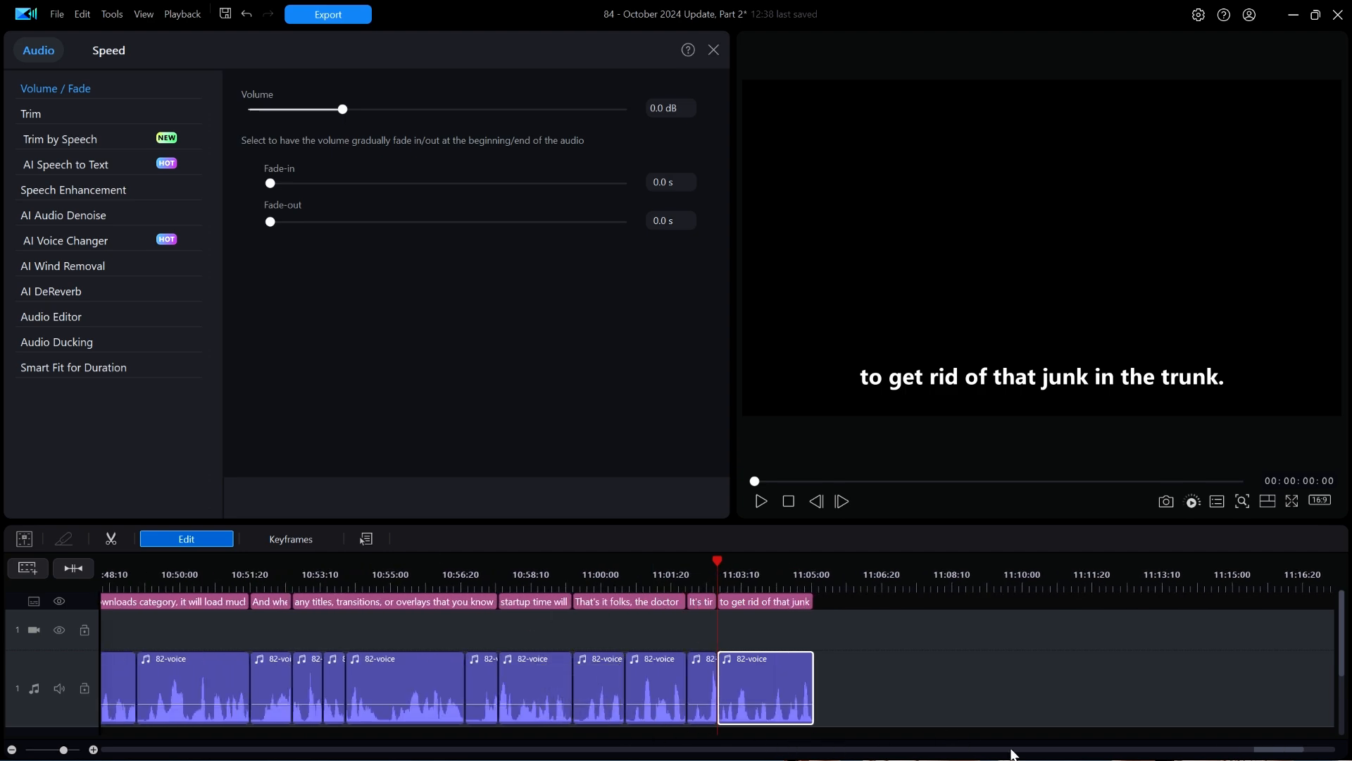
left_click_drag(1270, 751, 423, 758)
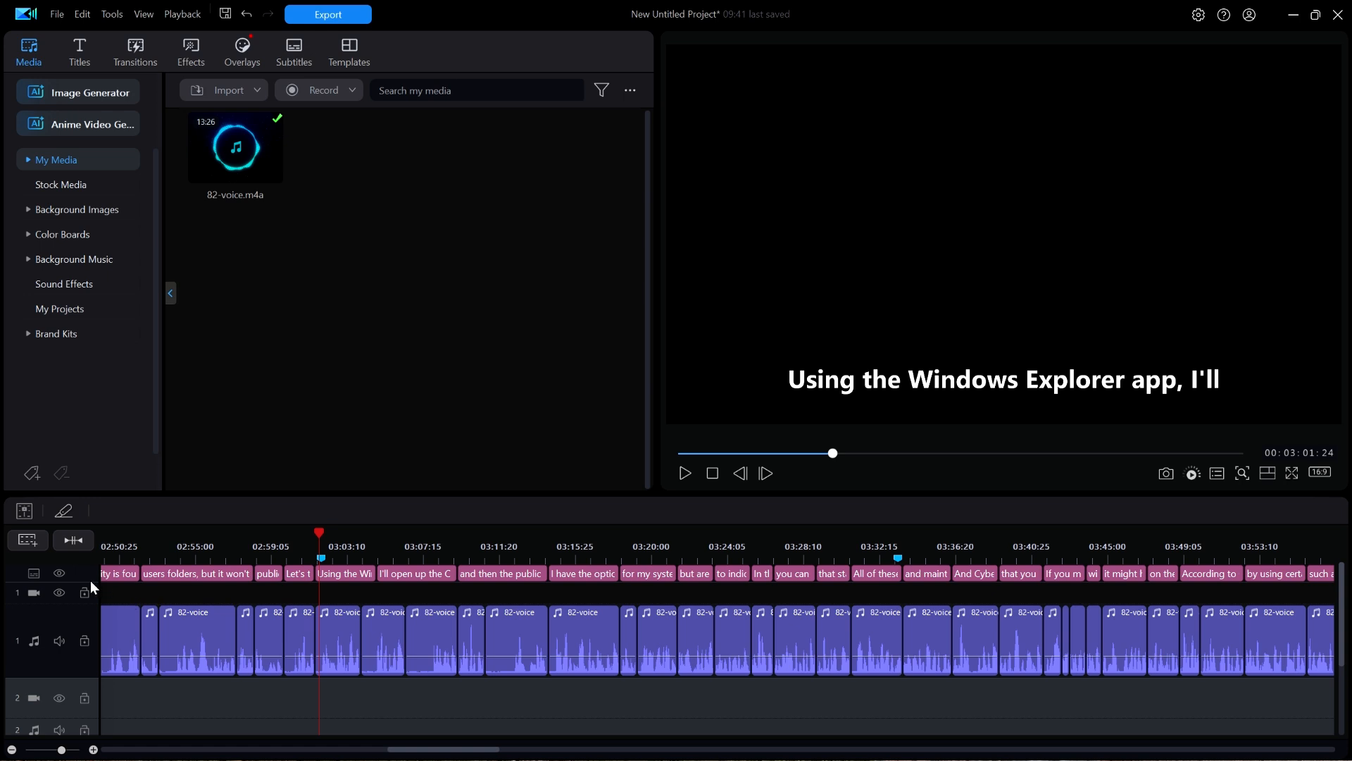
left_click(61, 573)
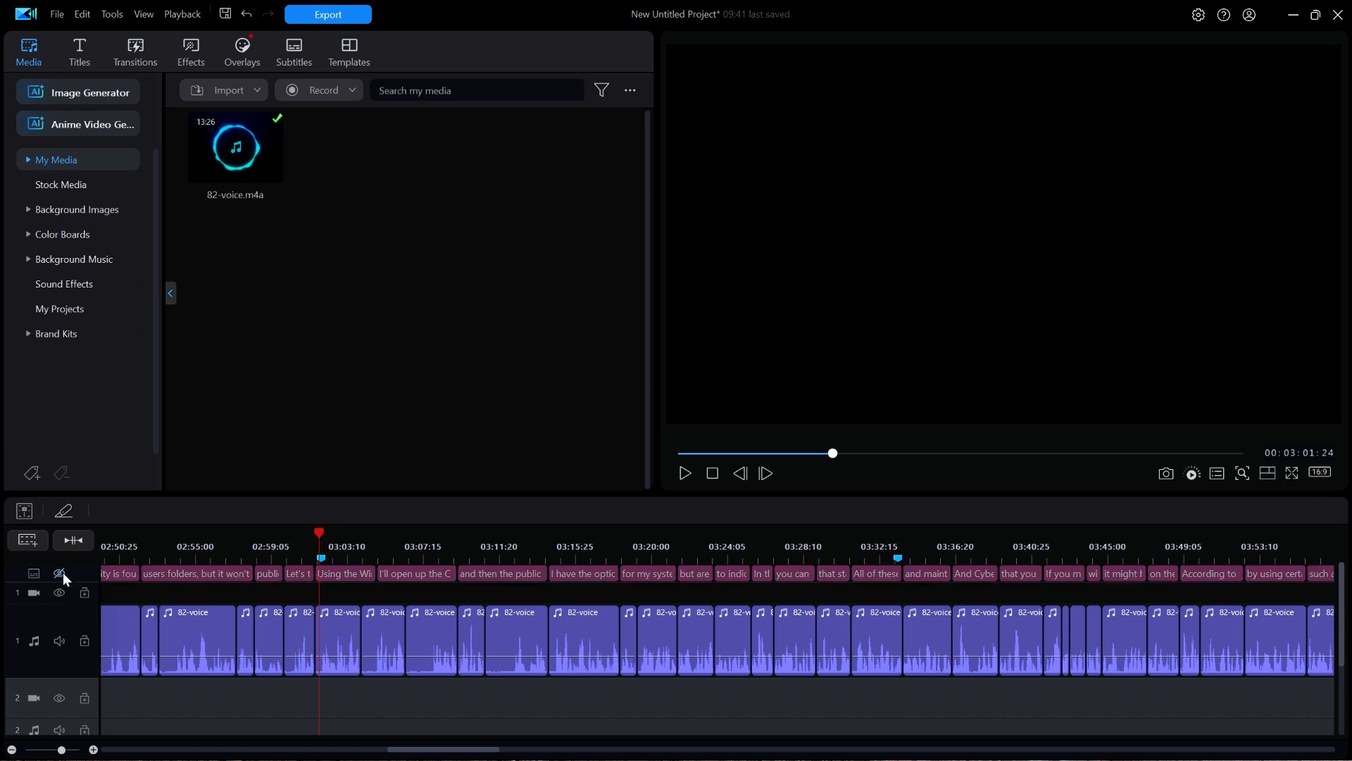
- Show the subtitle track and play the trimmed 82-voice narration from the first blue timeline marker, pausing at the "I have the option" subtitle
left_click(61, 572)
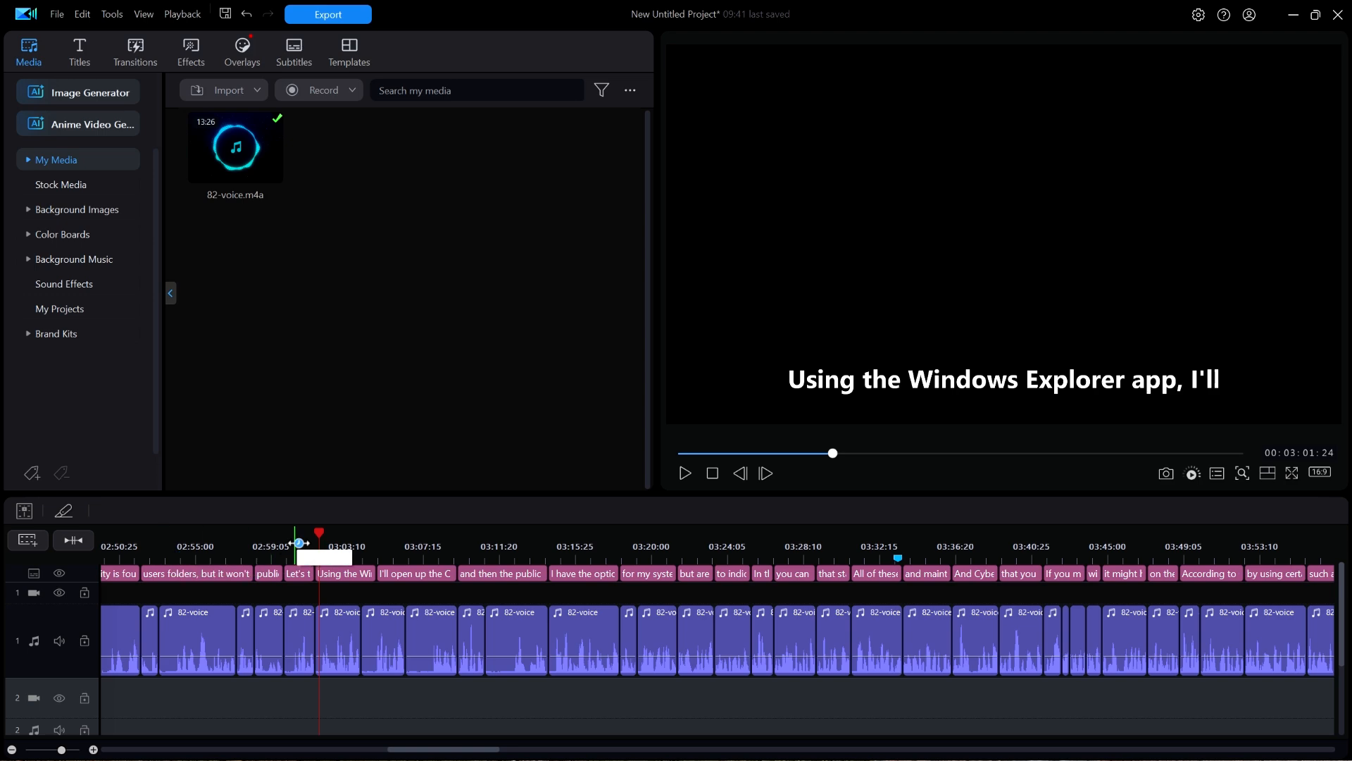
mouse_move(317, 535)
left_mouse_down()
mouse_move(255, 539)
mouse_move(320, 539)
left_mouse_up()
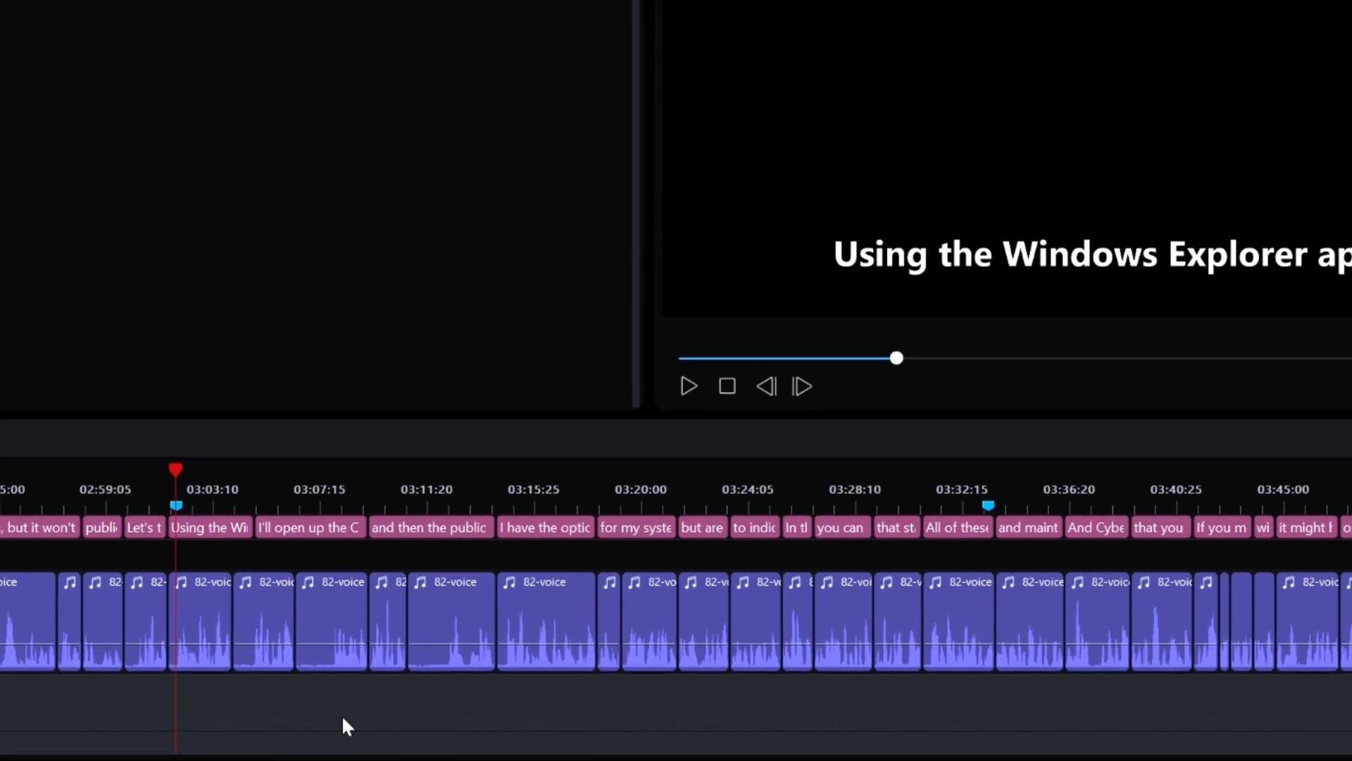
key("space")
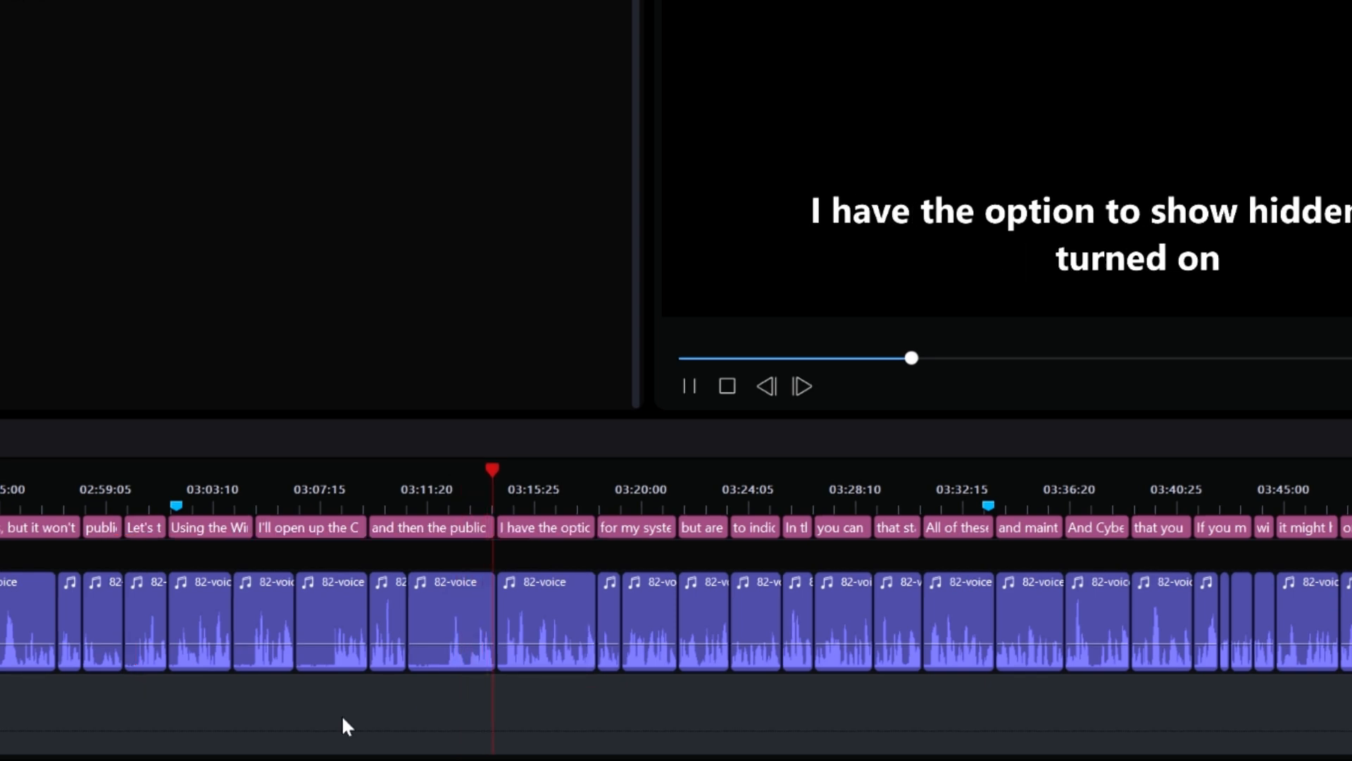
key("space")
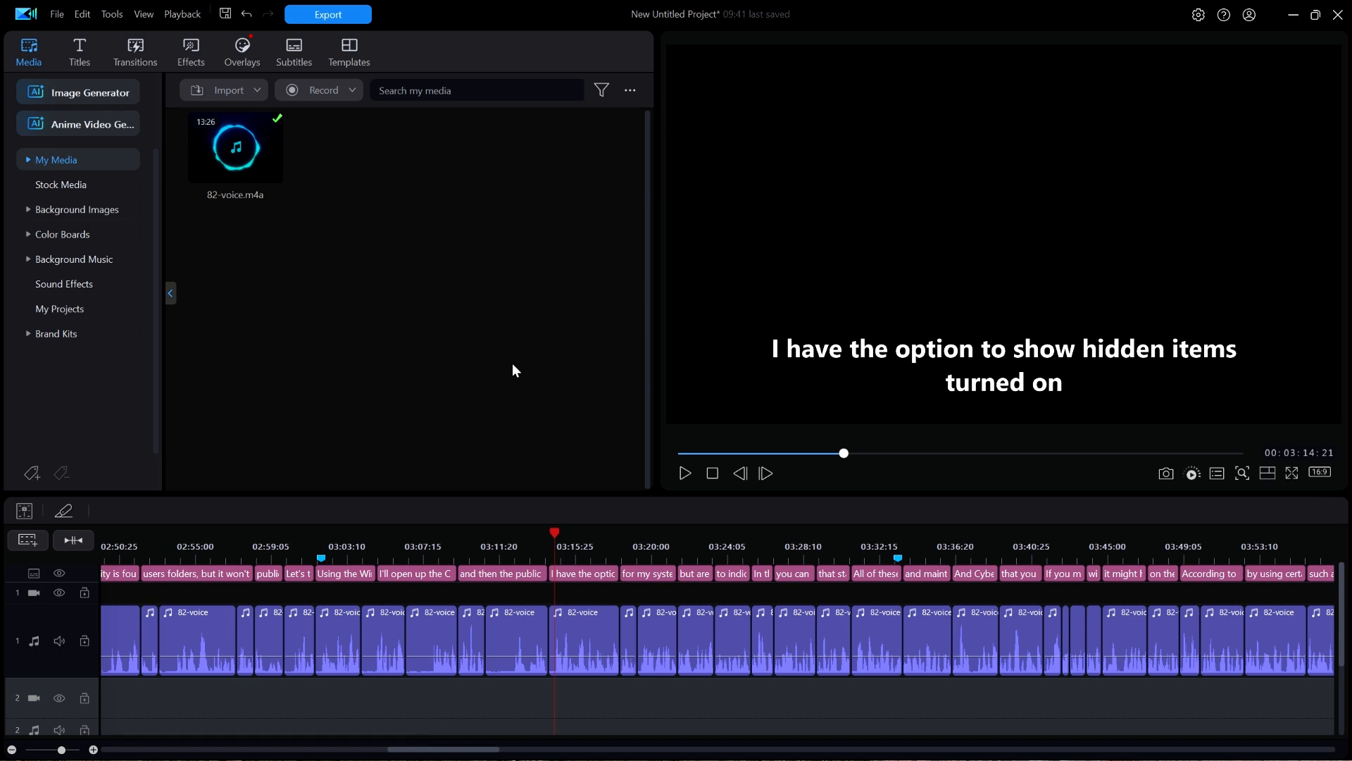
- Play the trimmed 82-voice narration from the beginning of the timeline to hear the opening, and stop playback
left_click(714, 474)
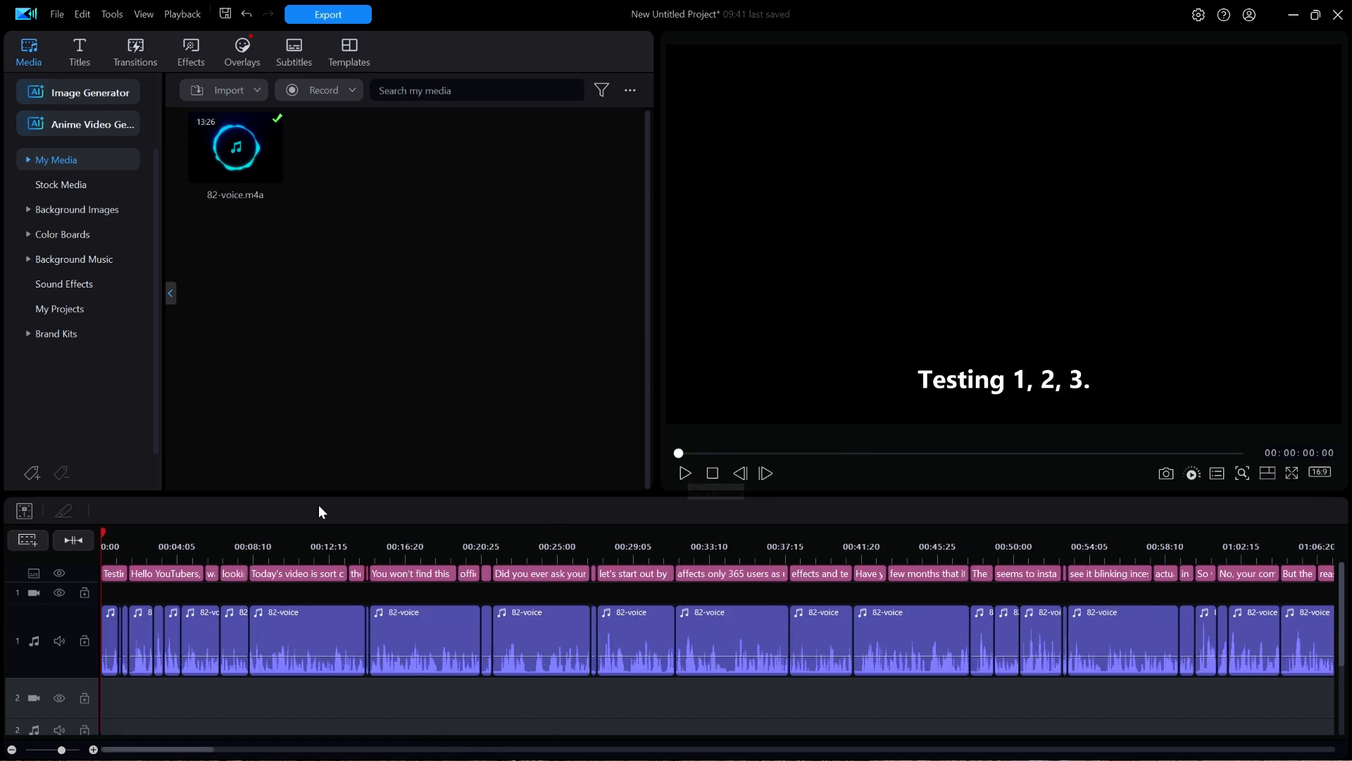
left_click_drag(104, 533, 134, 537)
left_click(684, 475)
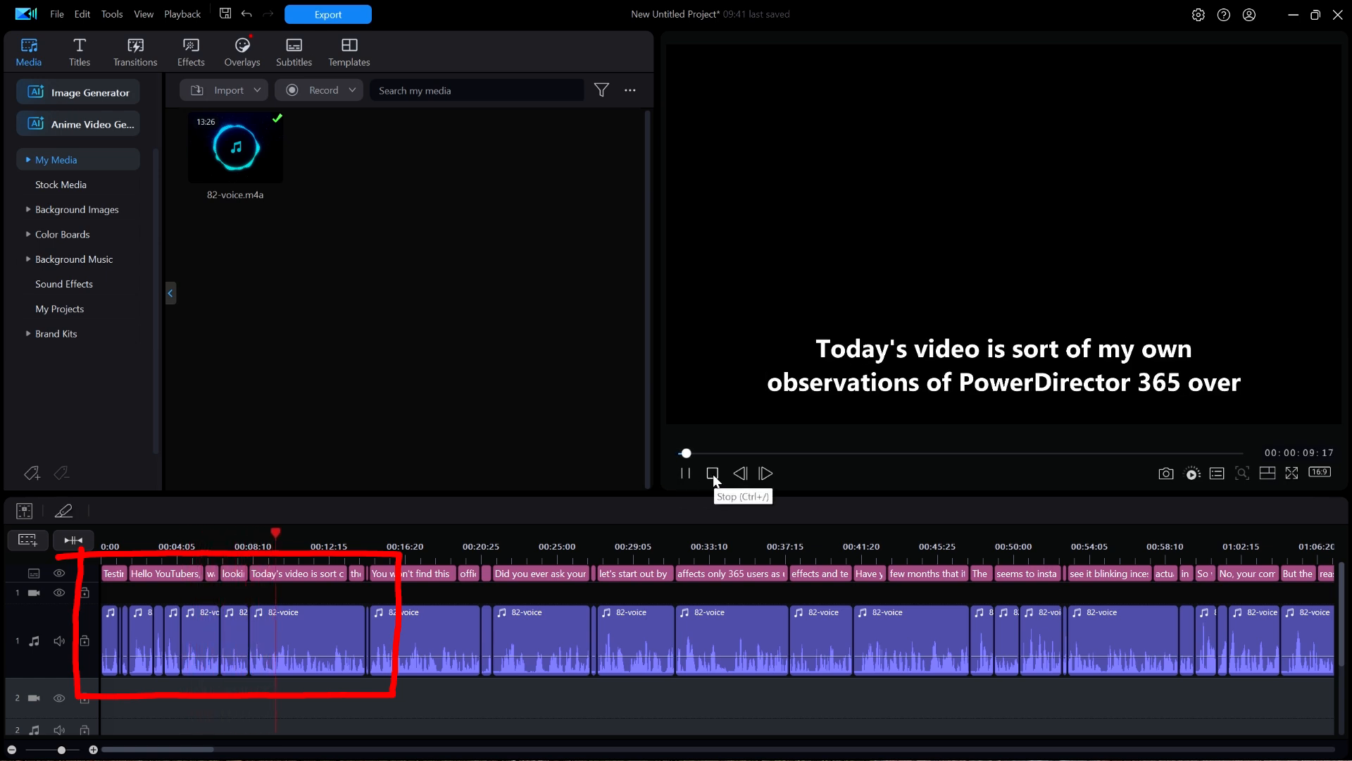
left_click(713, 473)
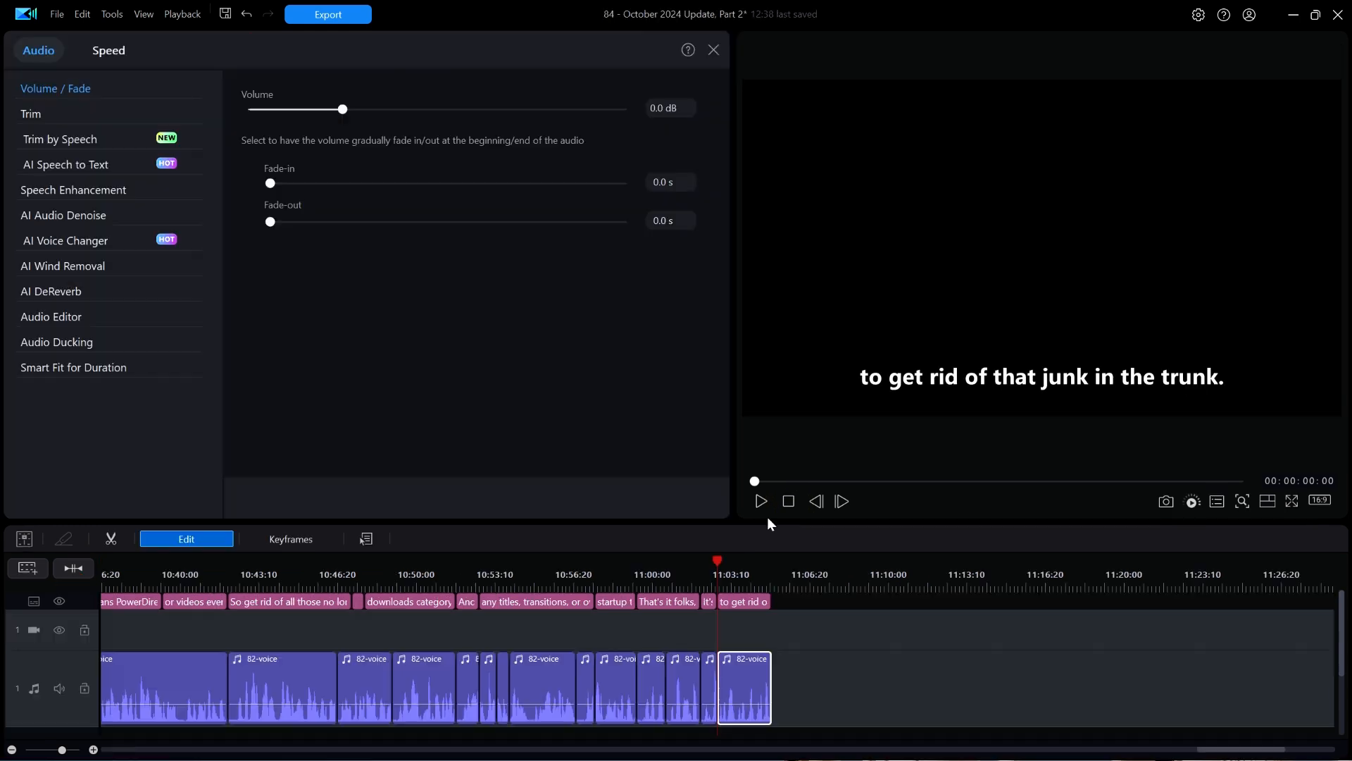
- Examine the trimmed 82-voice clips and their subtitles around the three-minute mark in a magnified, taller timeline
left_click_drag(418, 576, 681, 586)
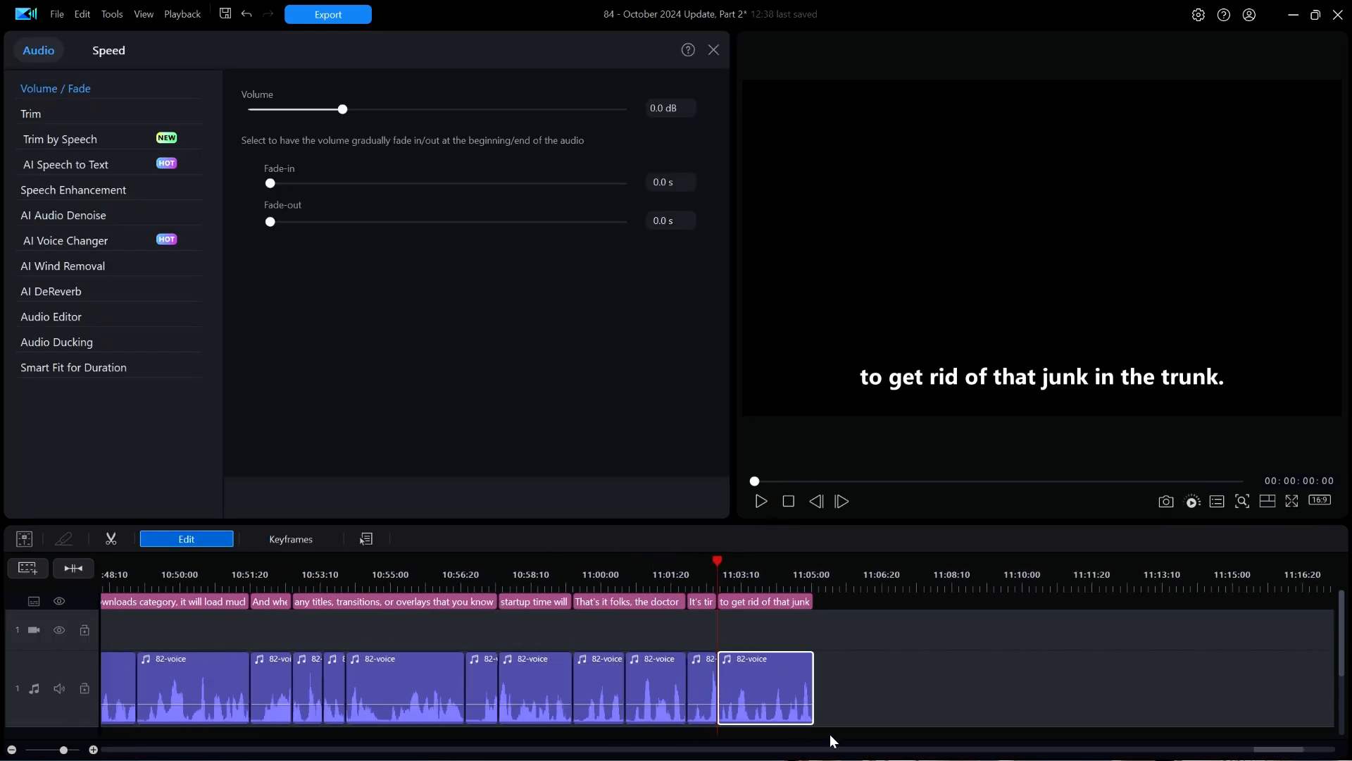
left_click(1181, 753)
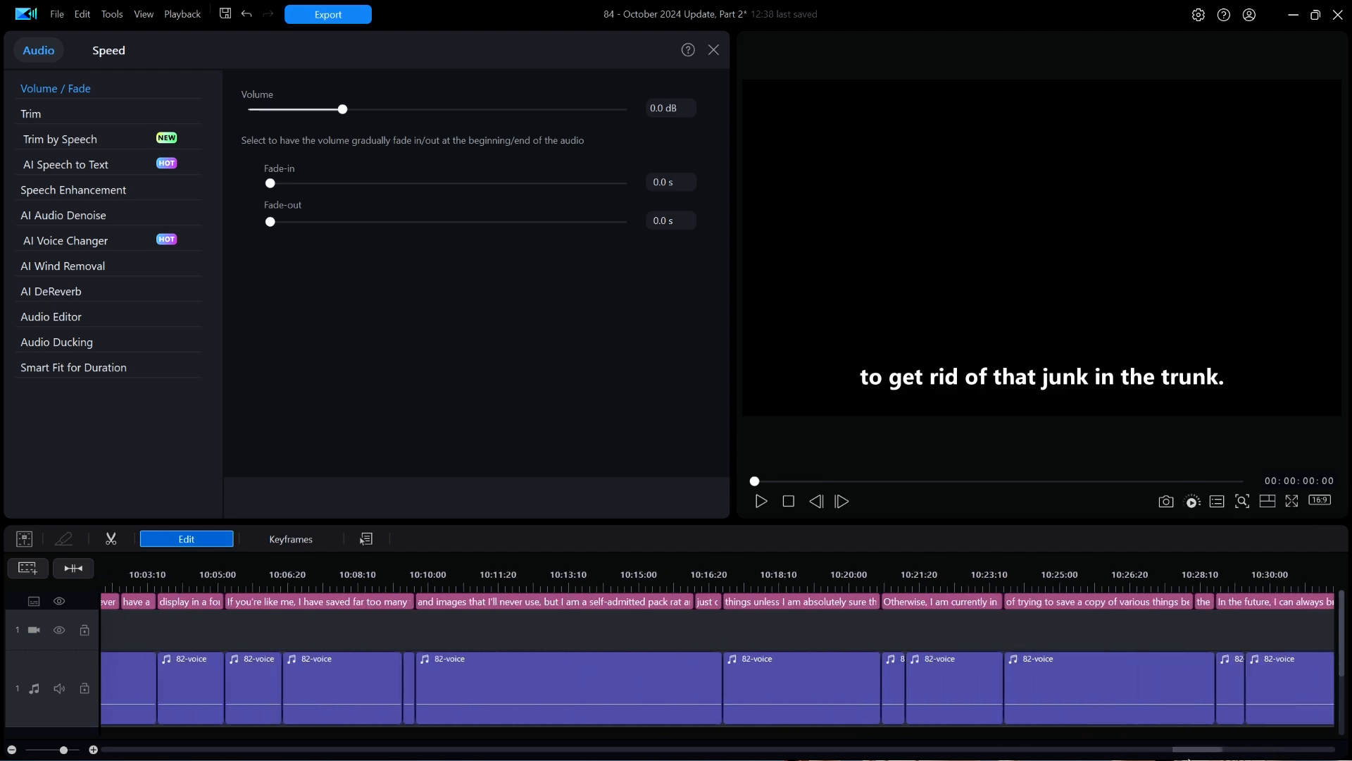
left_click_drag(1188, 750, 430, 750)
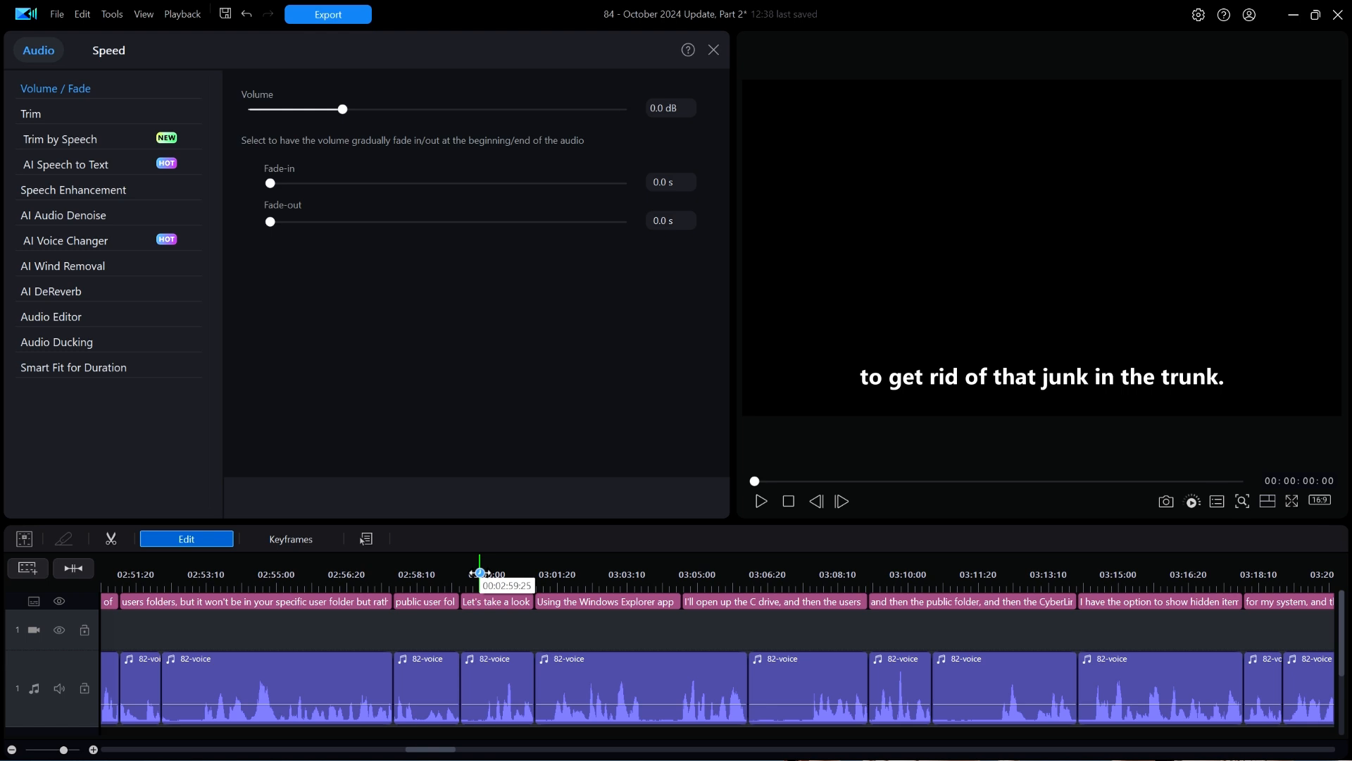
left_click_drag(480, 573, 508, 556)
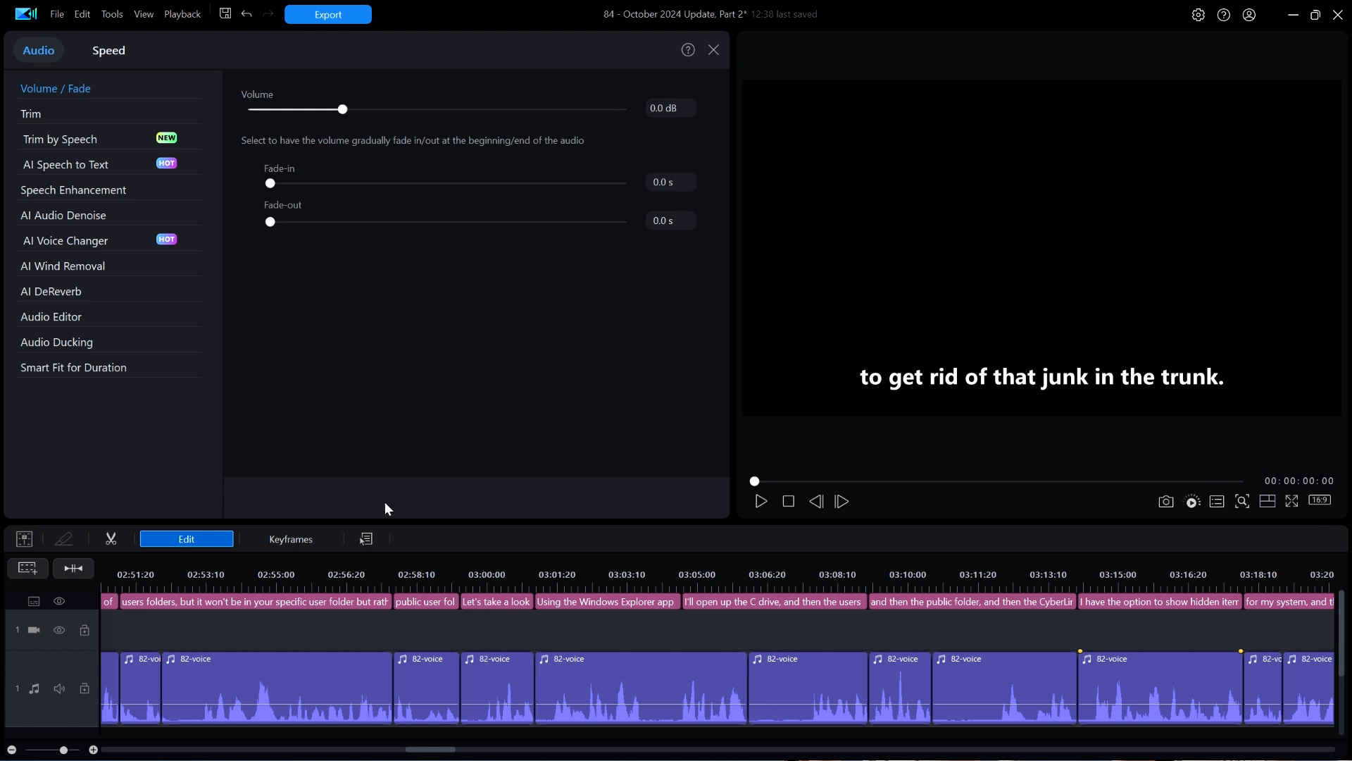
left_click_drag(437, 519, 441, 500)
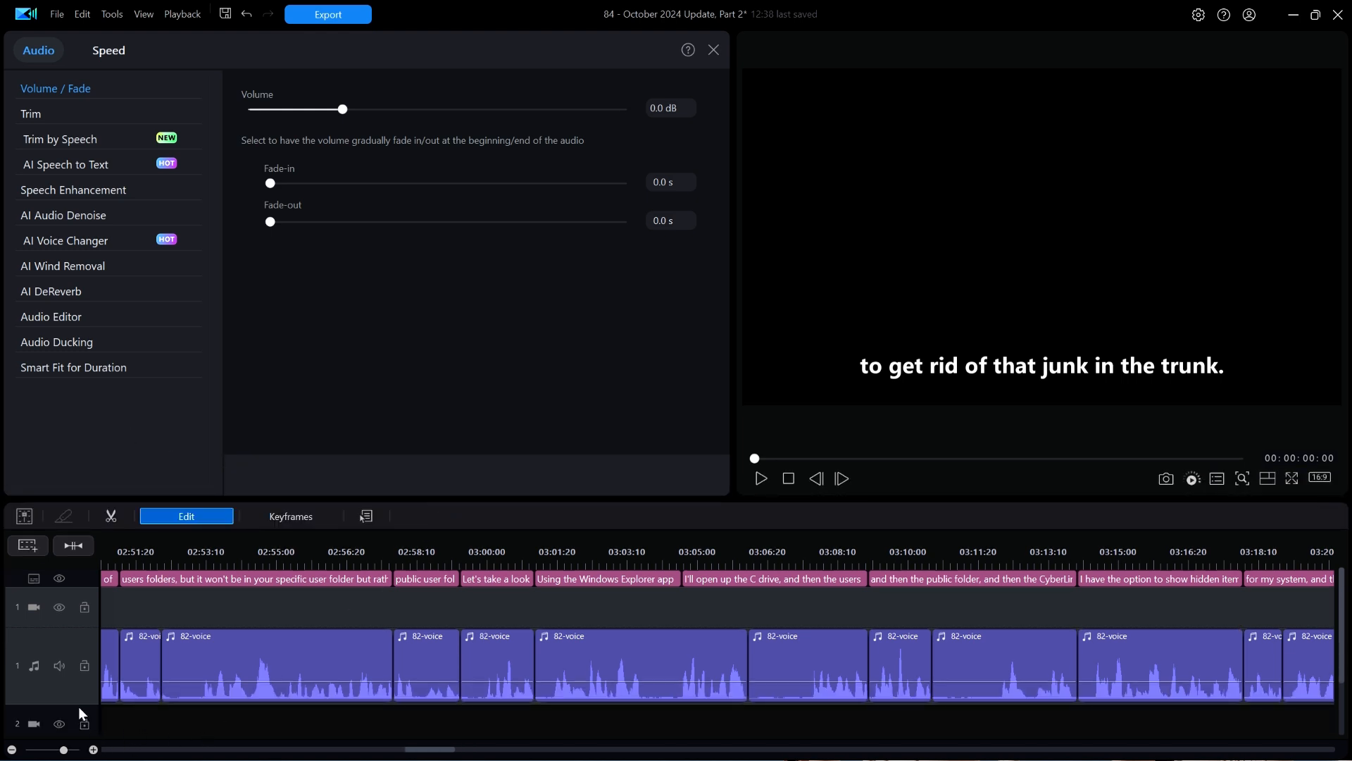